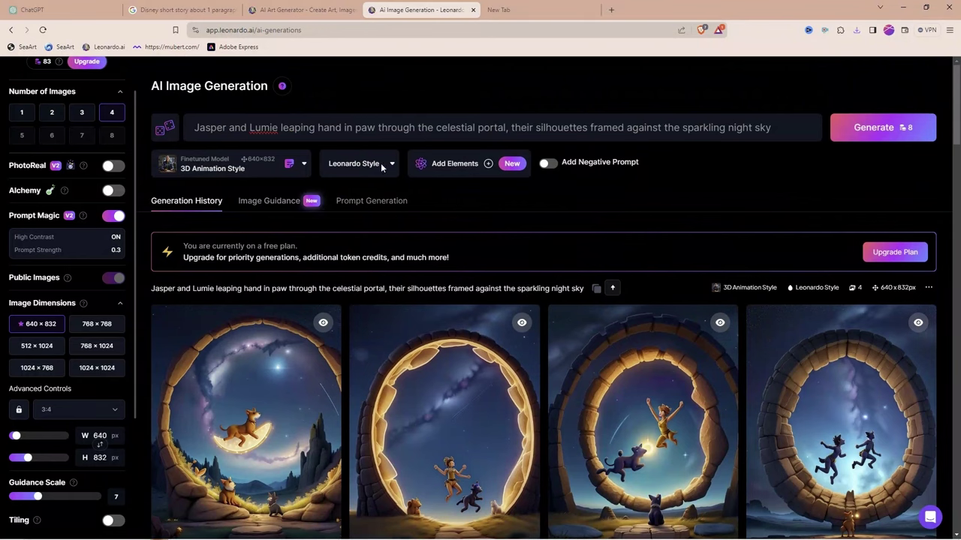
left_click(71, 9)
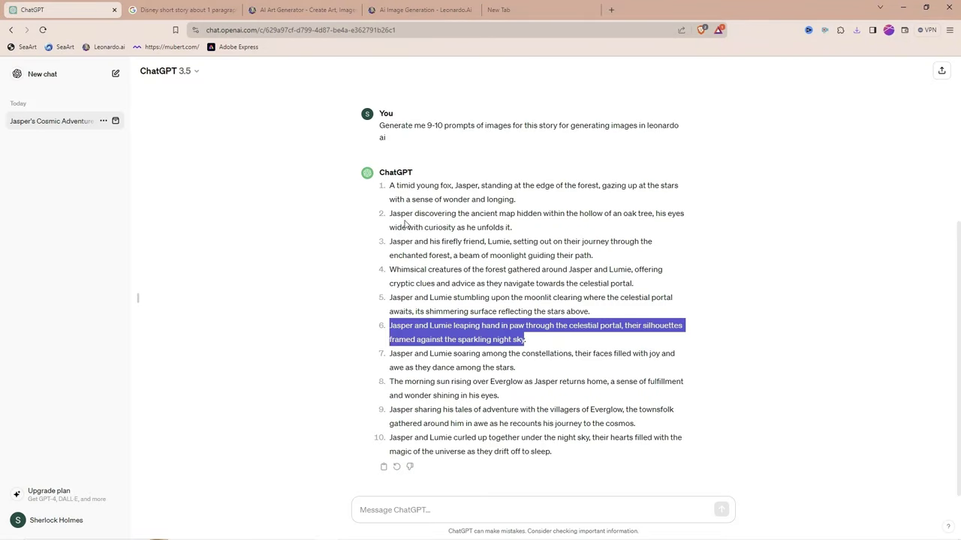
left_click(515, 11)
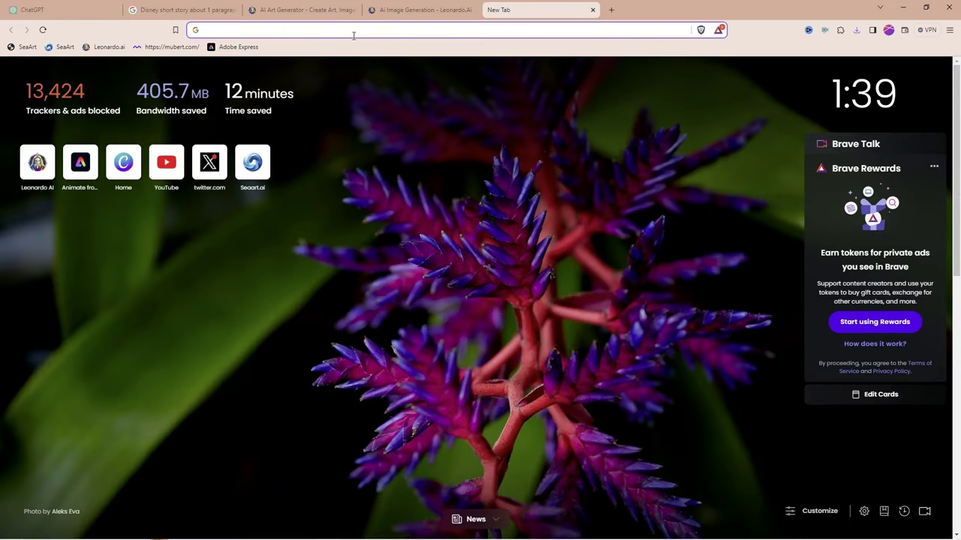
left_click(424, 10)
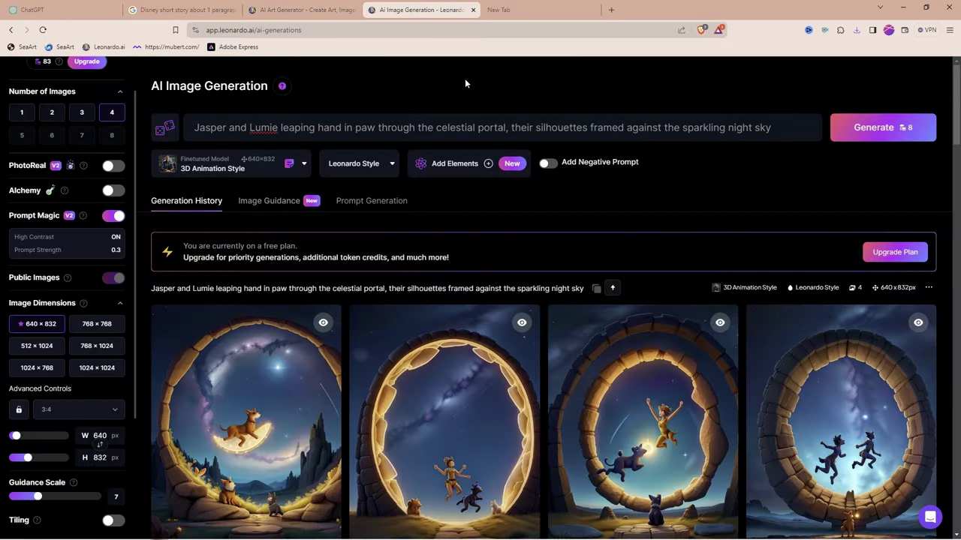
Step: Open Runway at runwayml.com, start a Gen-2 project from an image, and generate a 4-second video from i1.jpg
left_click(511, 10)
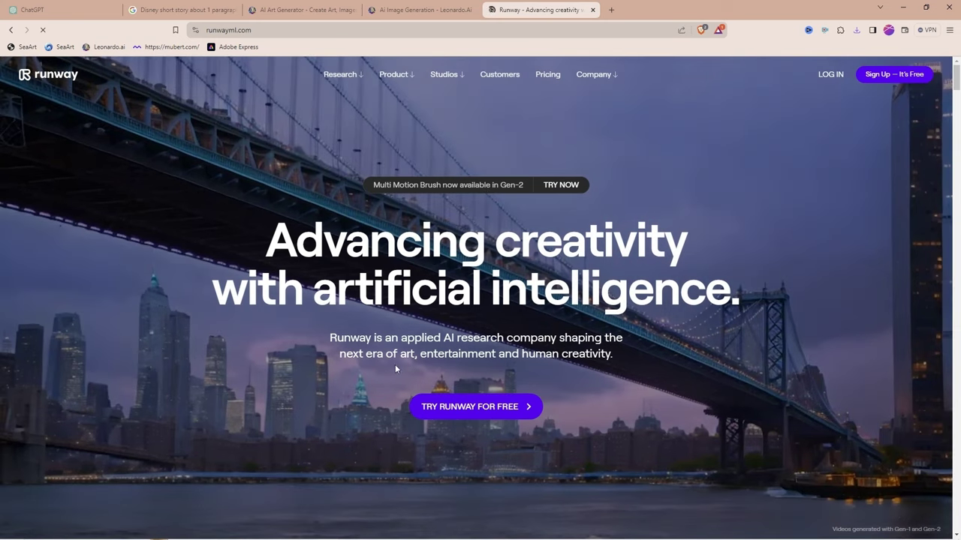
left_click(494, 409)
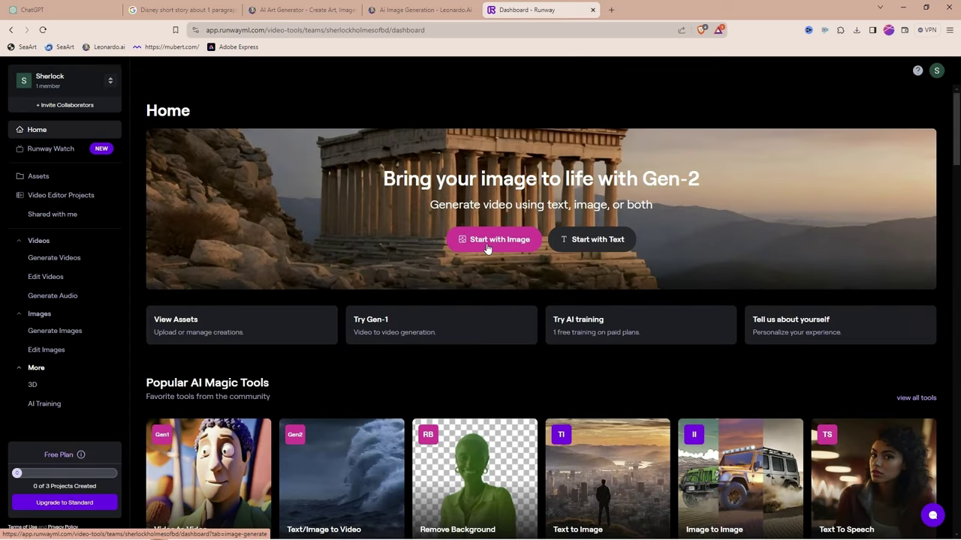
left_click(487, 247)
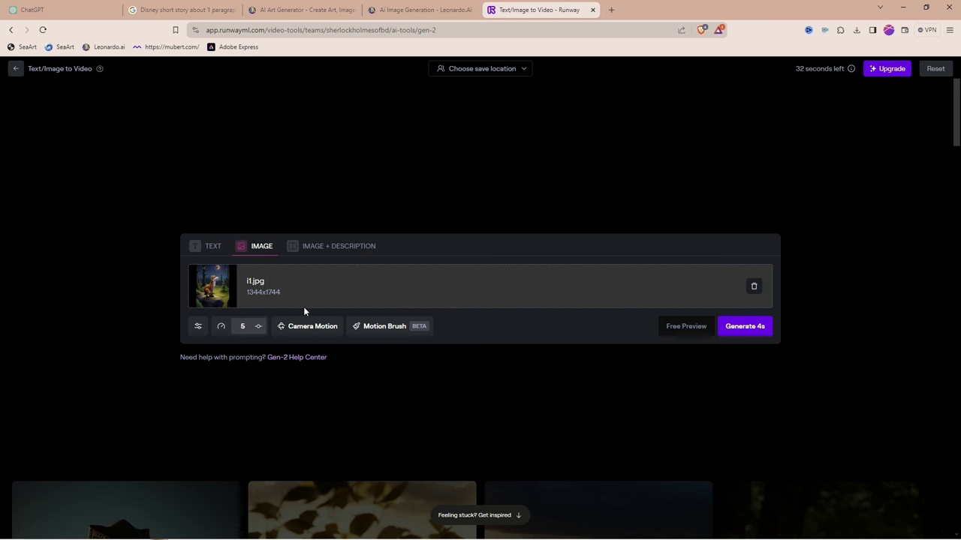
left_click(742, 328)
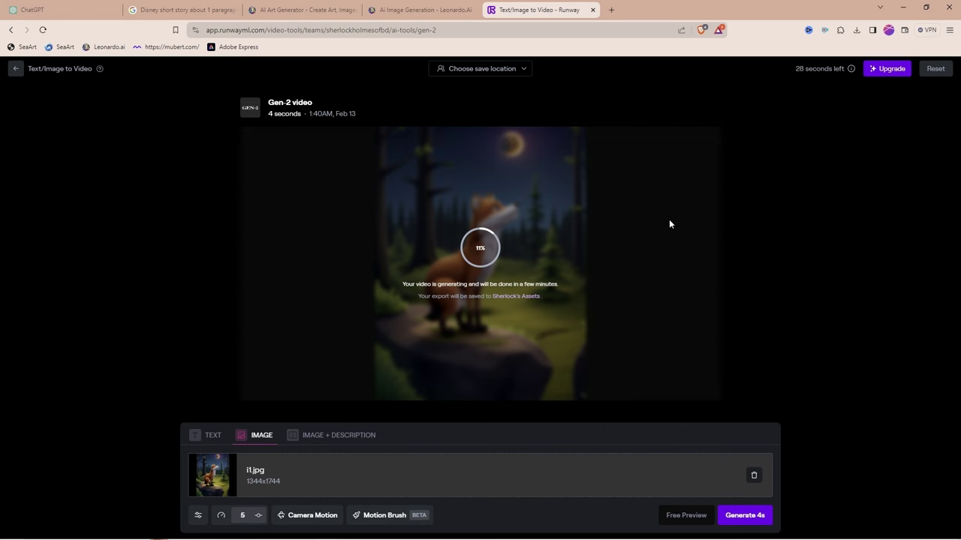
Step: Look over the Leonardo.Ai images while the video generates, and play the generated fox video in Runway
left_click(409, 10)
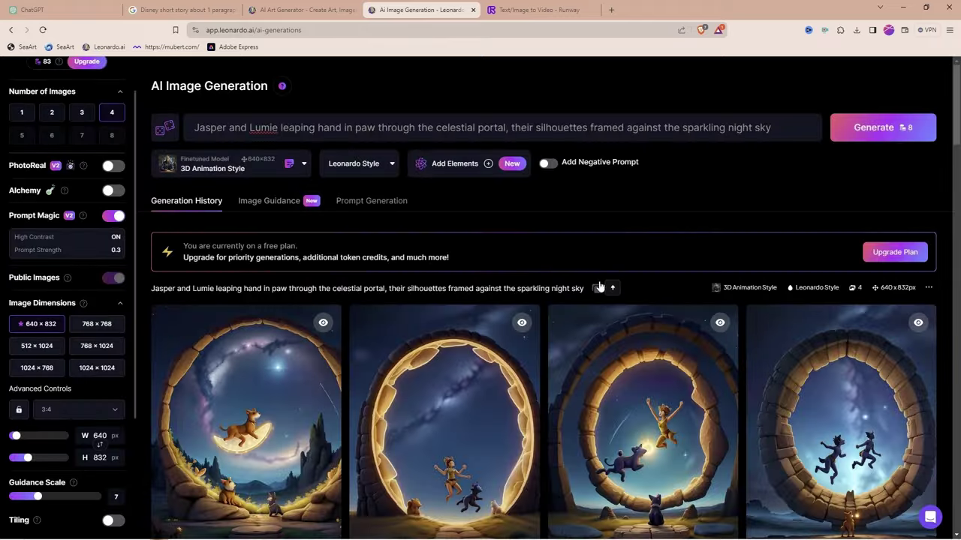
scroll(523, 268, "down", 2)
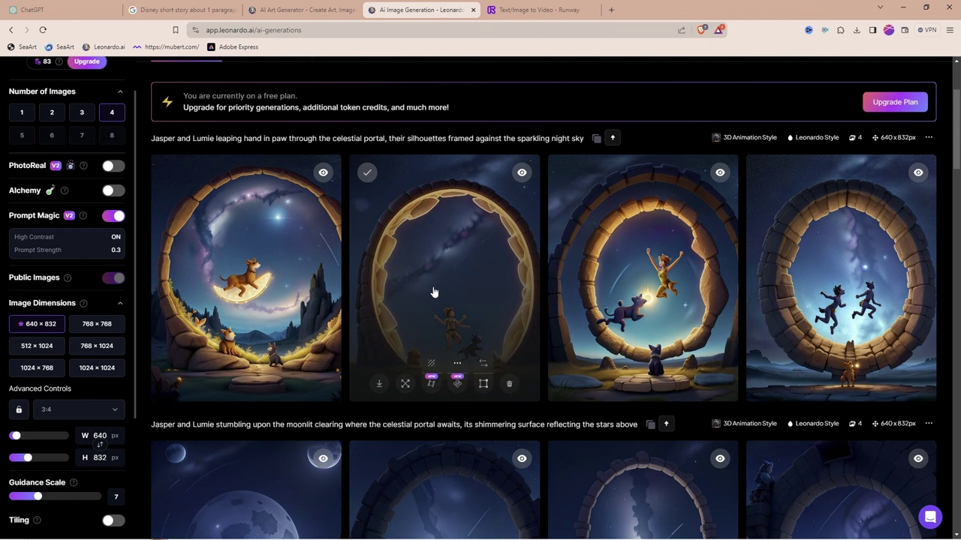
left_click(507, 9)
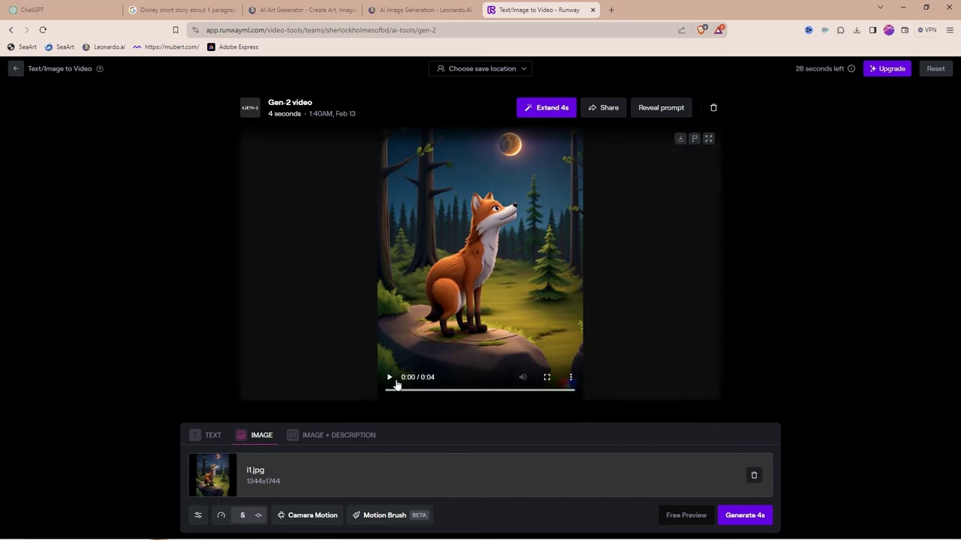
left_click(389, 377)
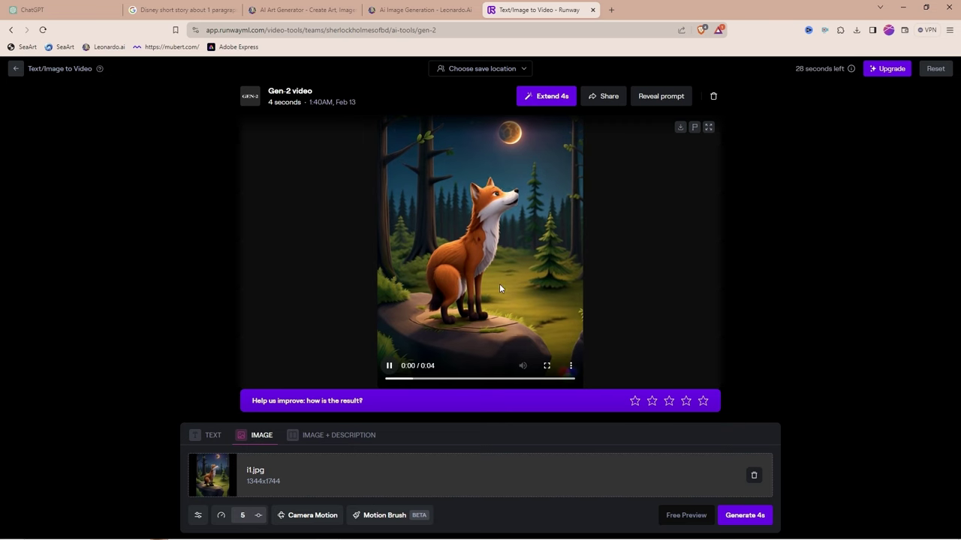
left_click(389, 366)
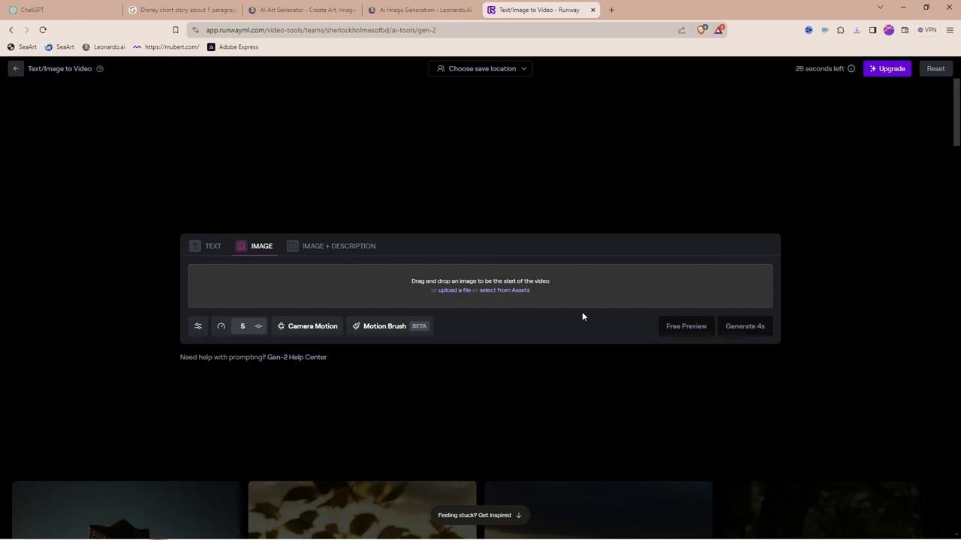
Step: Generate a 4-second video from Default_Jasper_discovering_the_ancient_map_hidden_within_the_h_1.jpg and download it
left_click(453, 290)
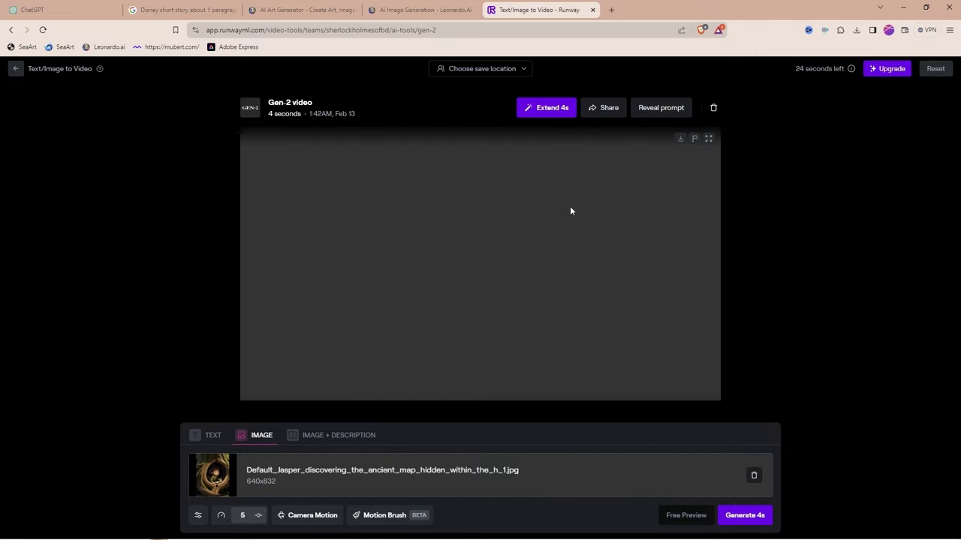
left_click(679, 127)
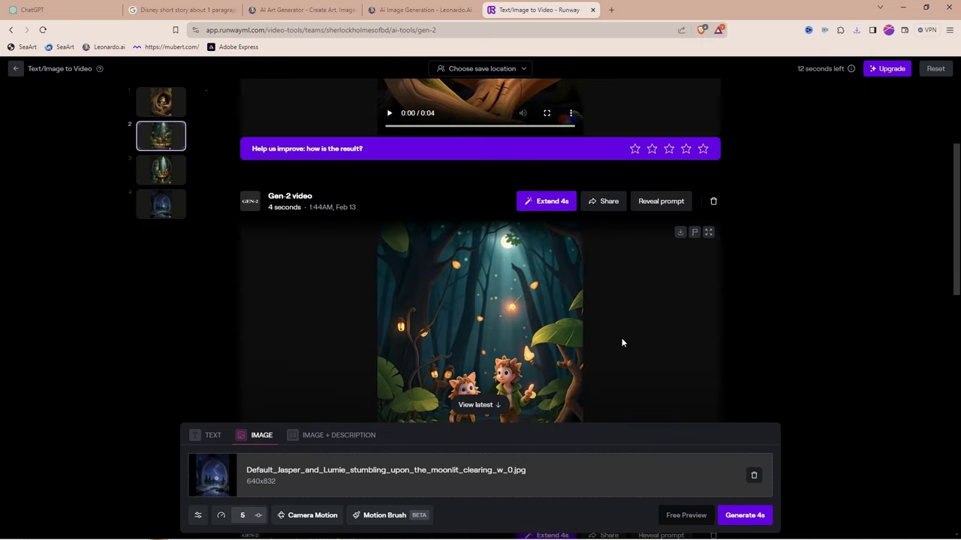
scroll(600, 345, "up", 4)
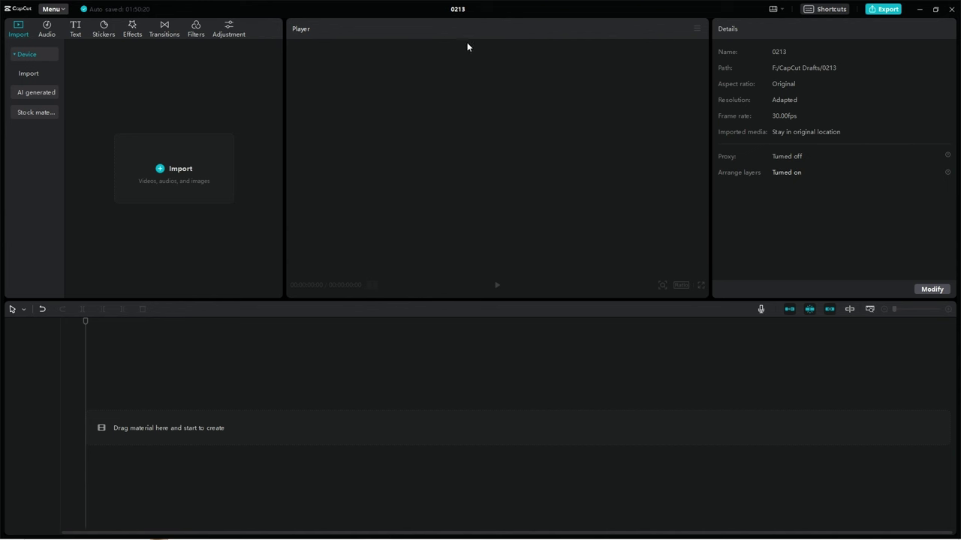
Step: Switch to CapCut and import the five downloaded Gen-2 video clips into project 0213
left_click(177, 170)
left_click(200, 159)
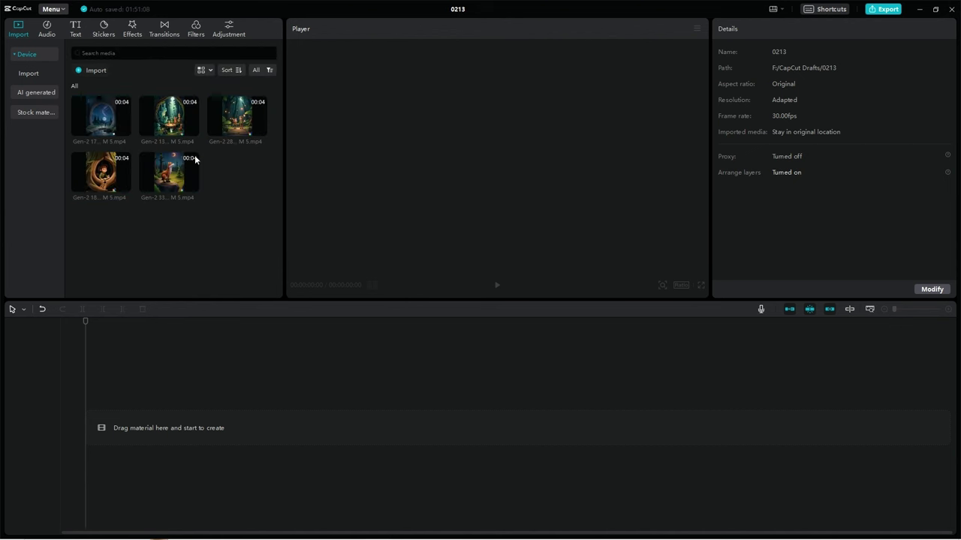
Step: Add a default text clip at the start of the timeline and select it
left_click(75, 28)
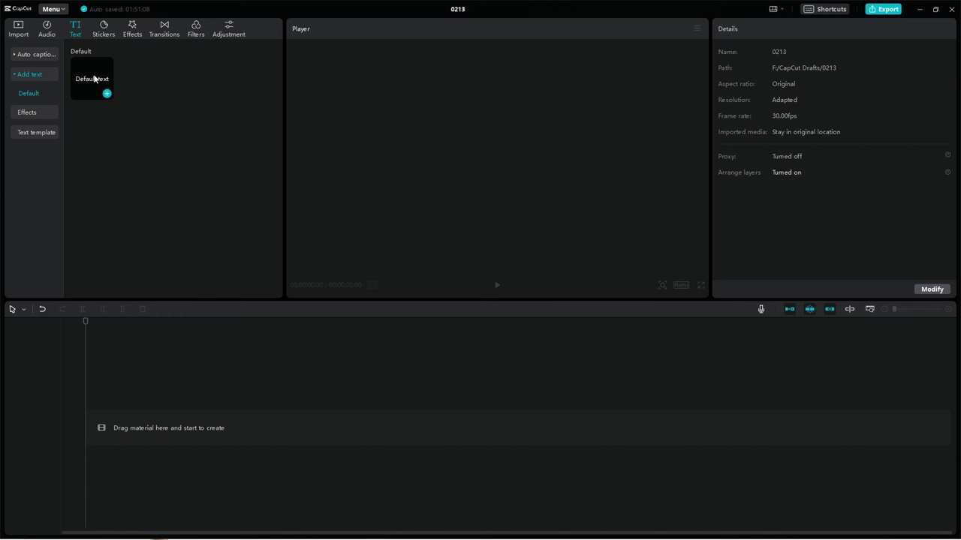
left_click_drag(124, 402, 121, 400)
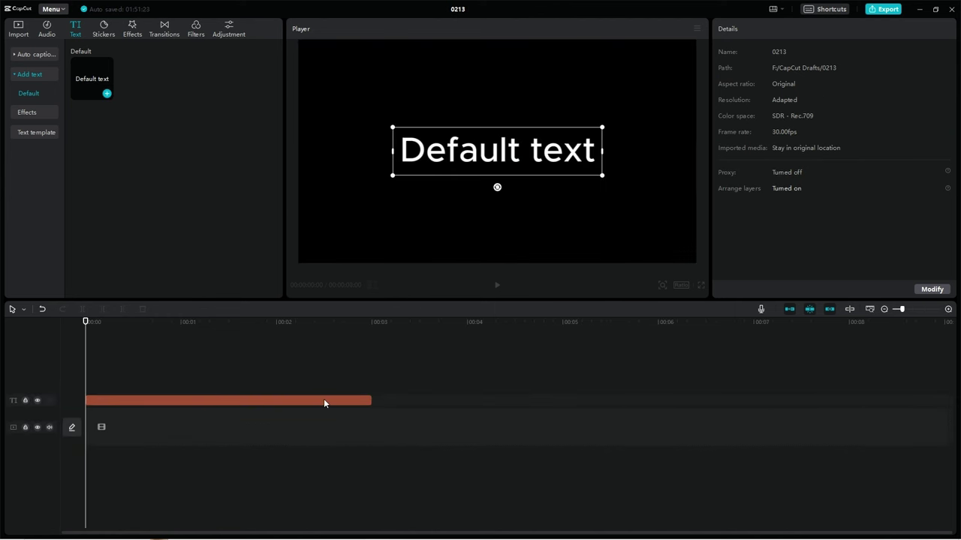
left_click(323, 401)
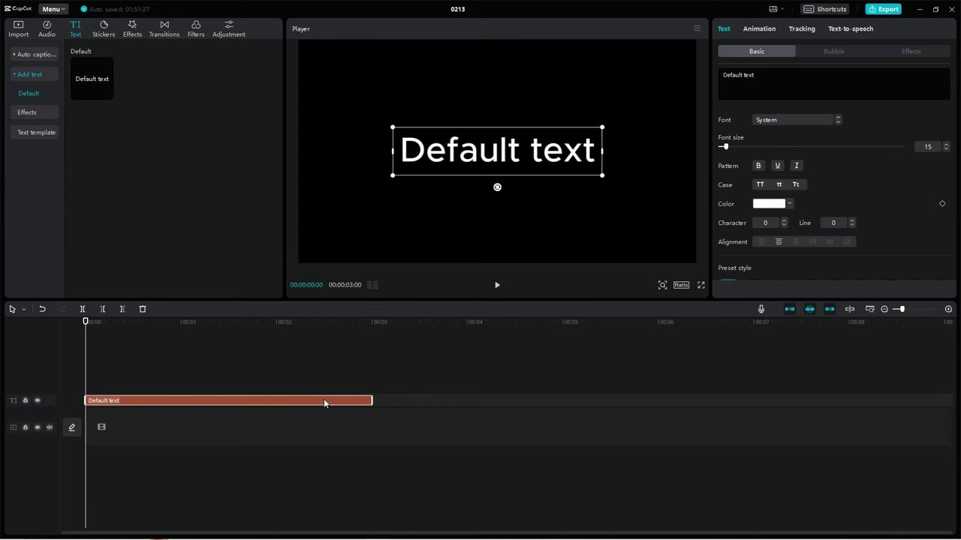
Step: Replace the default text with the story's first sentence from ChatGPT, from "In the quaint village of Everglow" to "among the stars."
triple_click(769, 79)
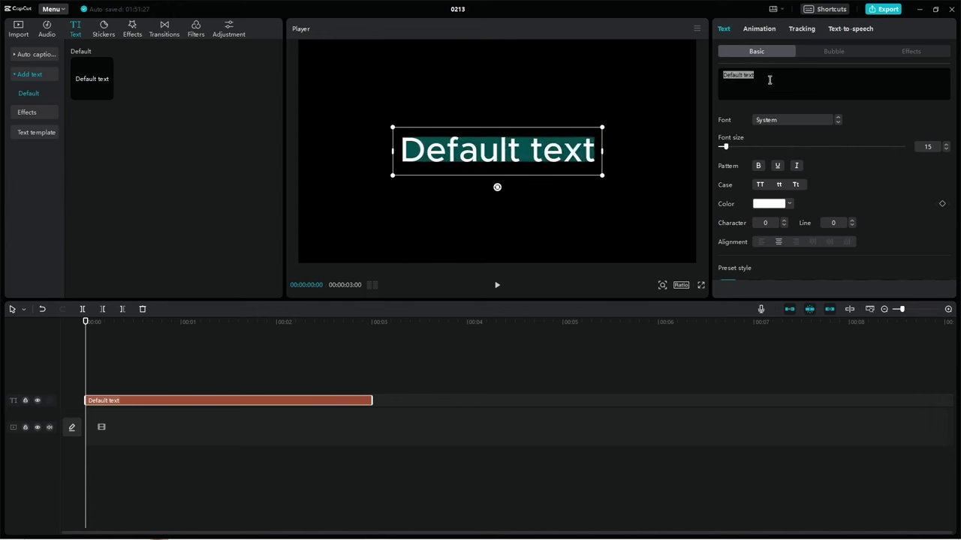
key("alt+Tab")
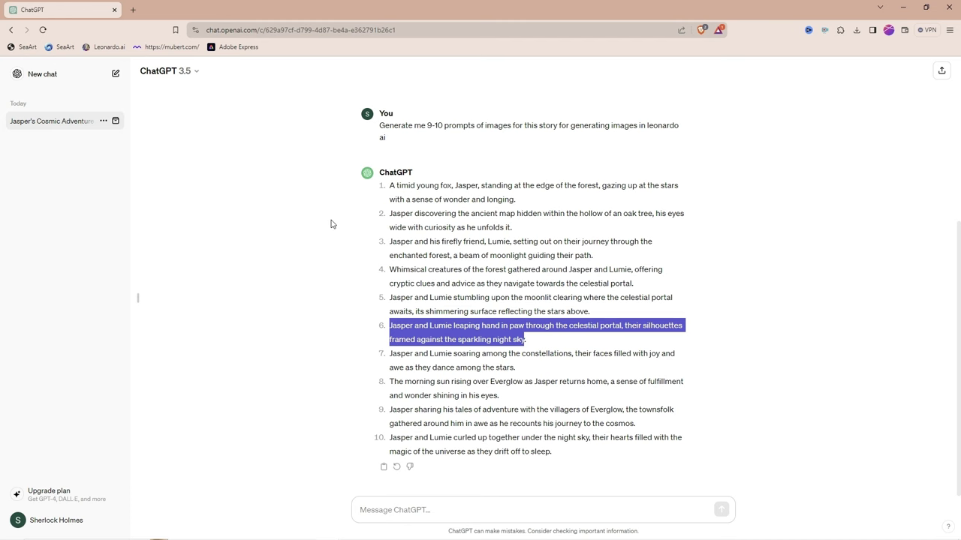
scroll(478, 197, "up", 5)
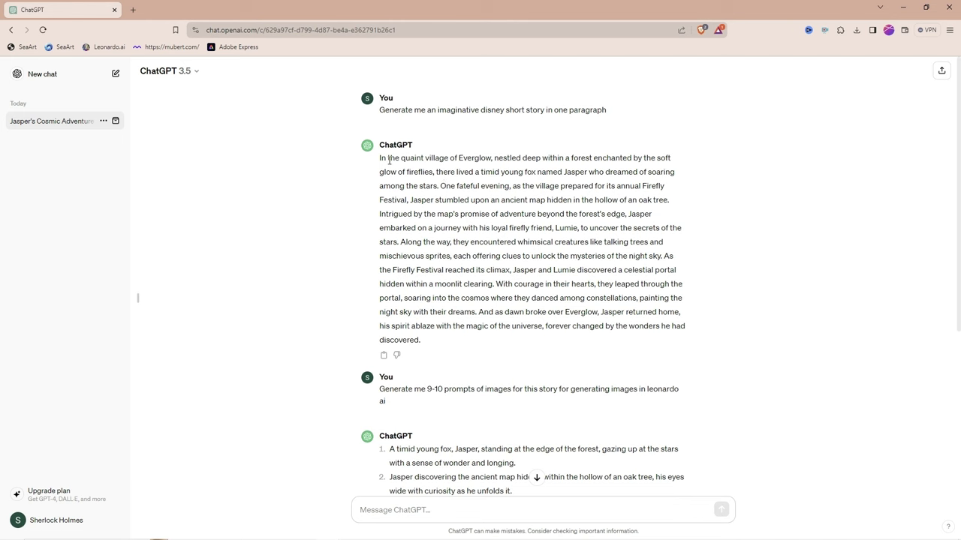
left_click_drag(379, 159, 439, 184)
key("ctrl+c")
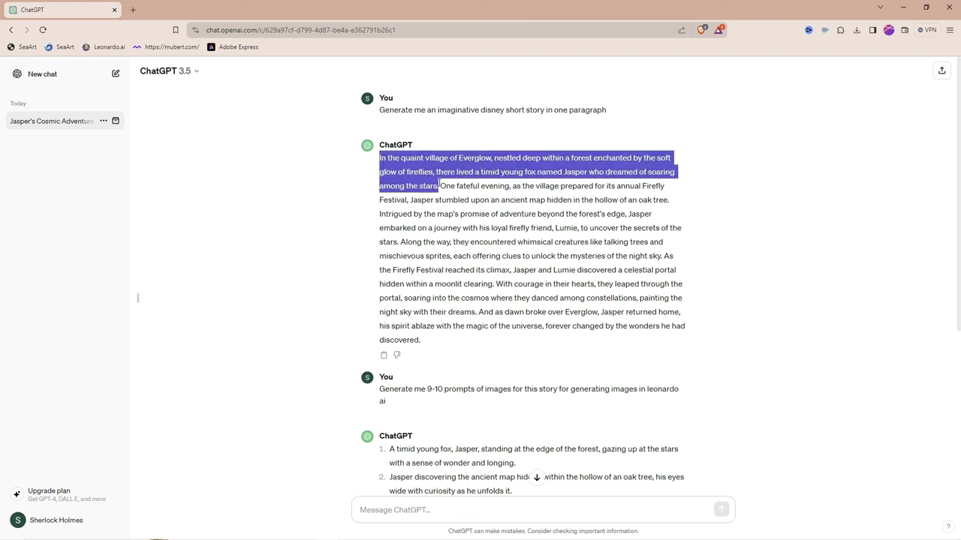
left_click(328, 531)
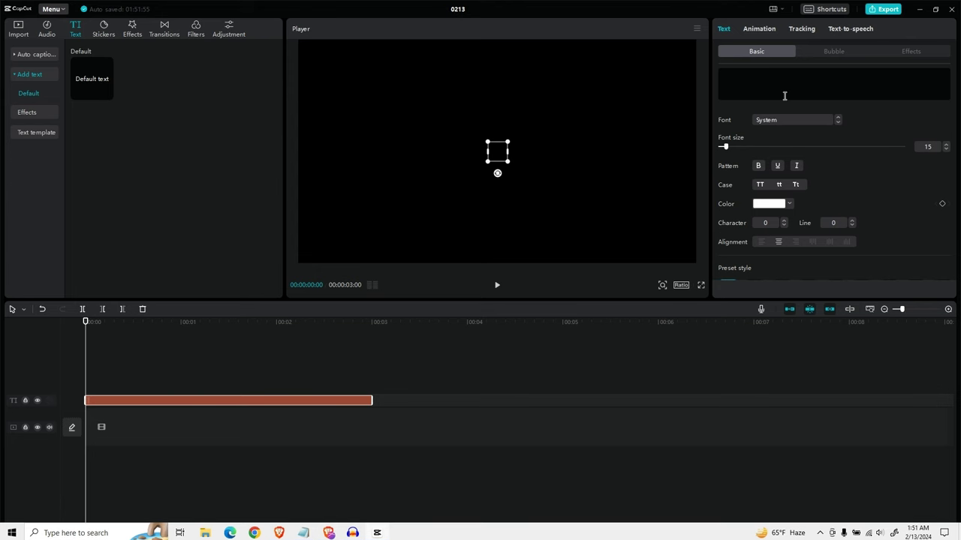
key("ctrl+v")
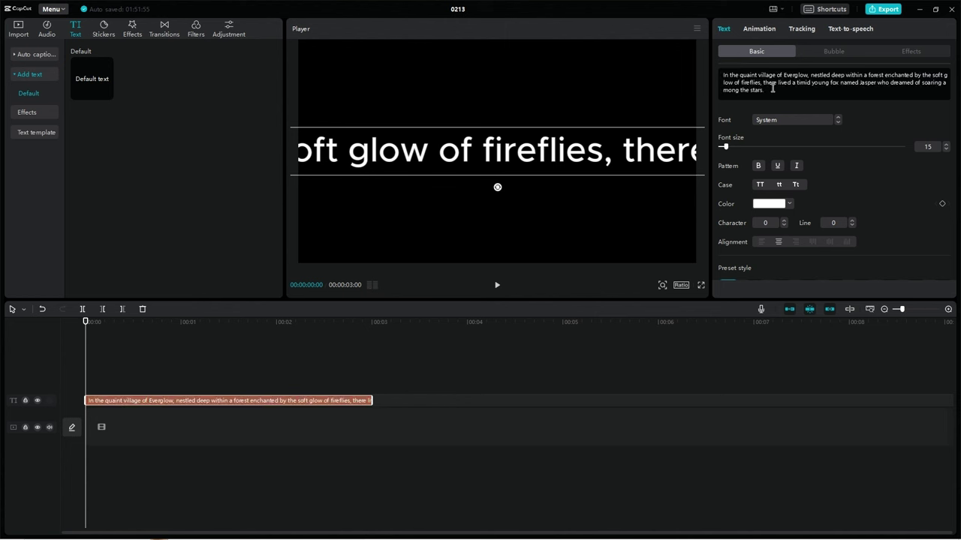
Step: Generate a text-to-speech narration of the first text clip with the Male Scientist voice
left_click(849, 30)
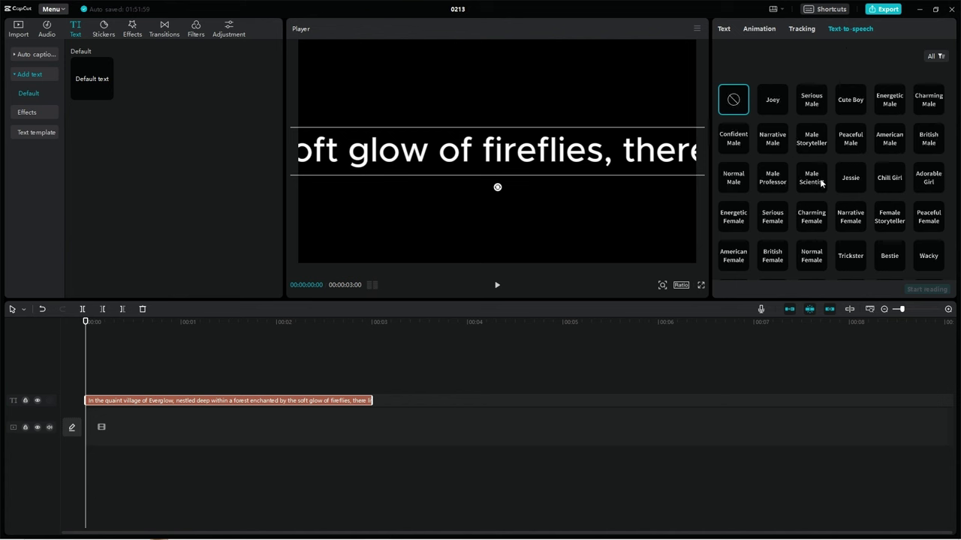
scroll(833, 198, "down", 3)
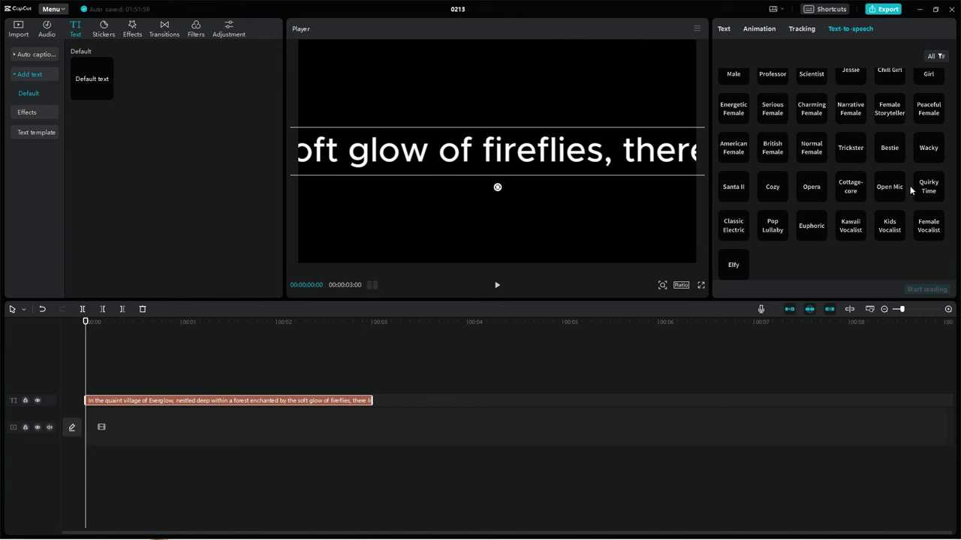
scroll(893, 184, "up", 3)
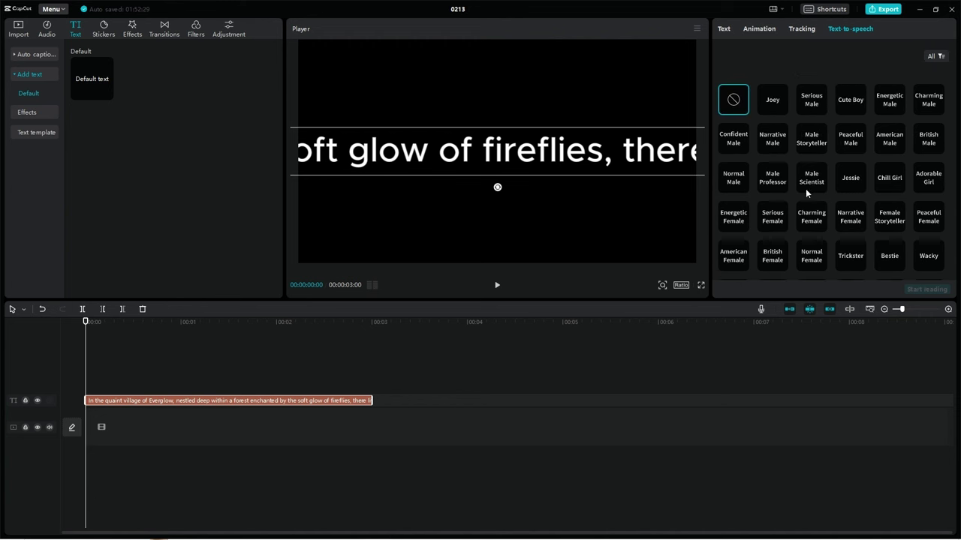
left_click(810, 180)
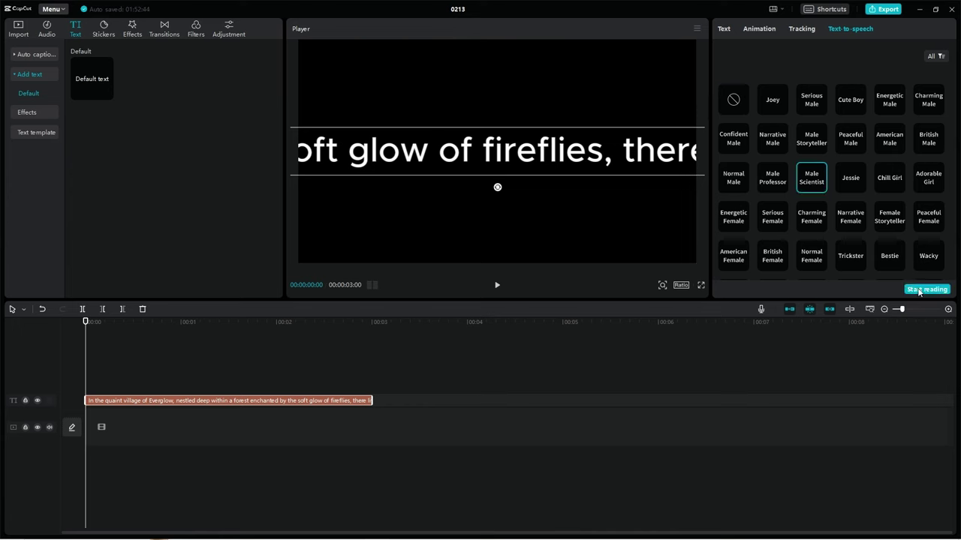
left_click(917, 290)
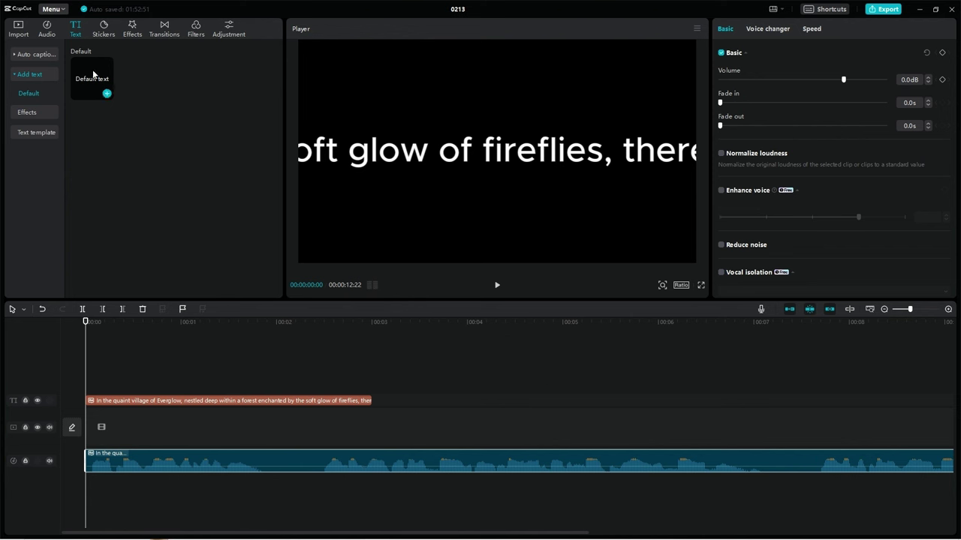
Step: Add a second text clip after the first, containing the ChatGPT story passage from "One fateful evening" to "uncover the secrets of the stars"
left_click(105, 92)
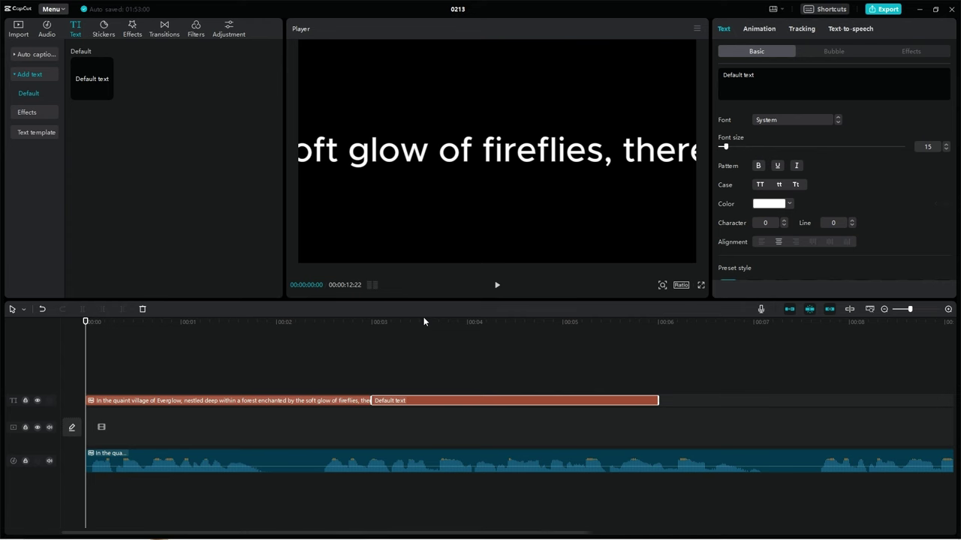
mouse_move(328, 533)
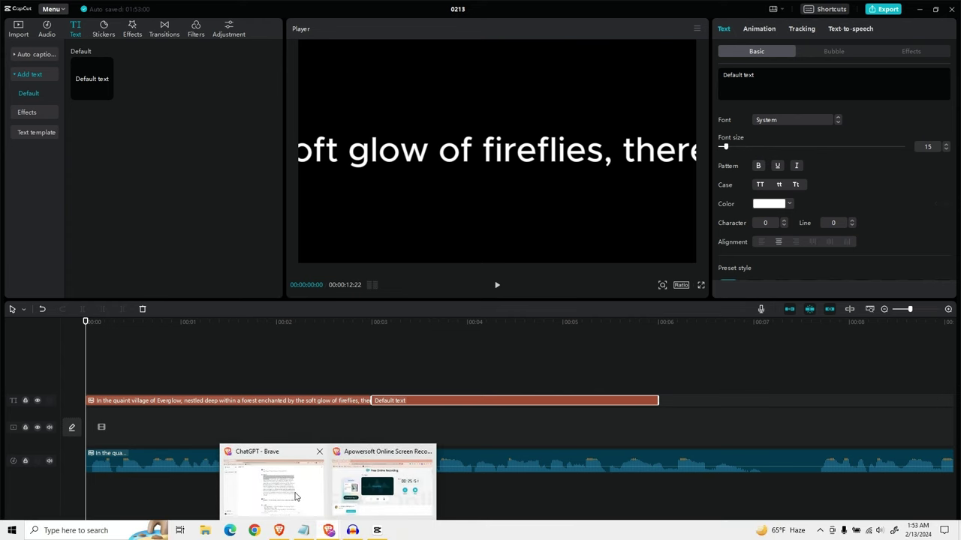
left_click(268, 487)
left_click_drag(442, 186, 400, 241)
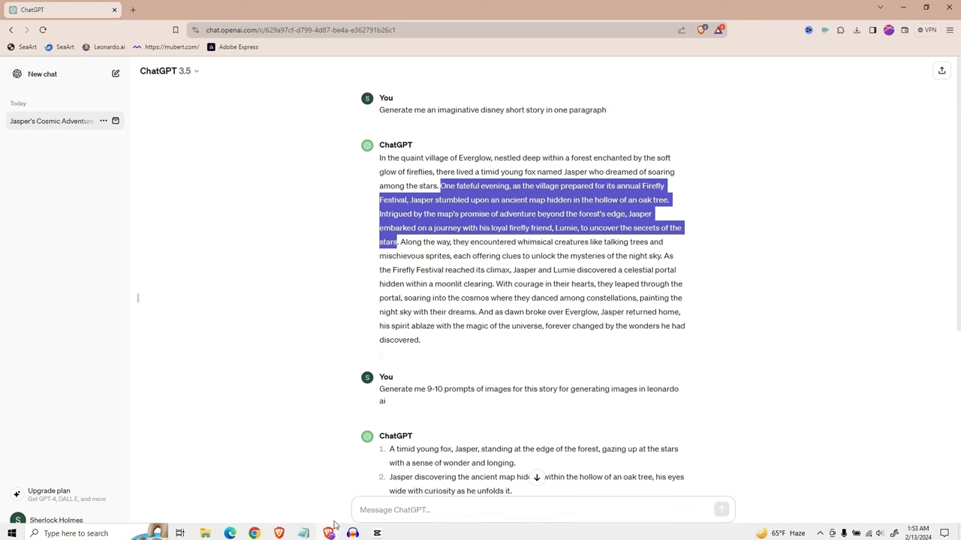
left_click(377, 536)
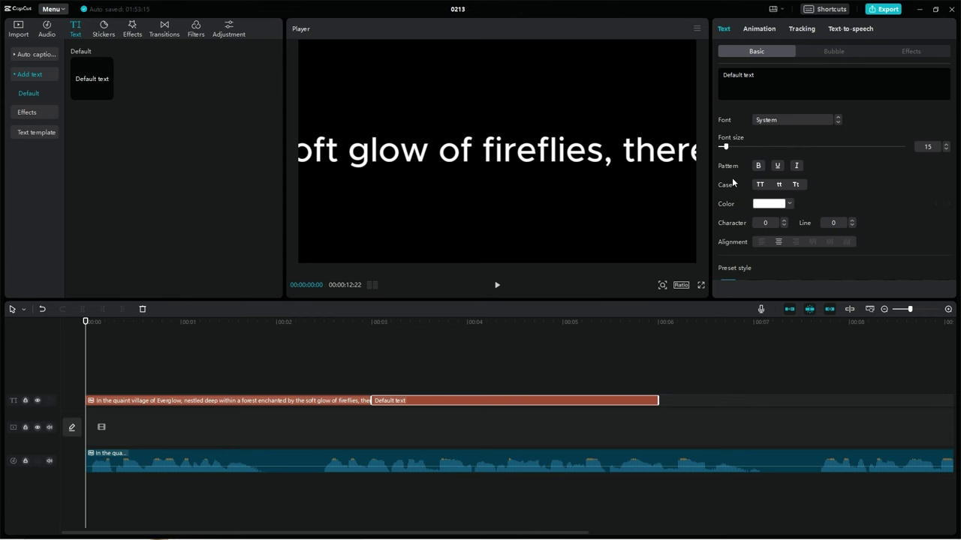
triple_click(746, 83)
type("One fateful evening, as the village prepared for its annual Firefly Festival, Jasper stumbled upon an ancient map hidden in the hollow of an oak tree. Intrigued by the map's promise of adventure beyond the forest's edge, Jasper embarked on a journey with his loyal firefly friend, Lumie, to uncover the secrets of the stars")
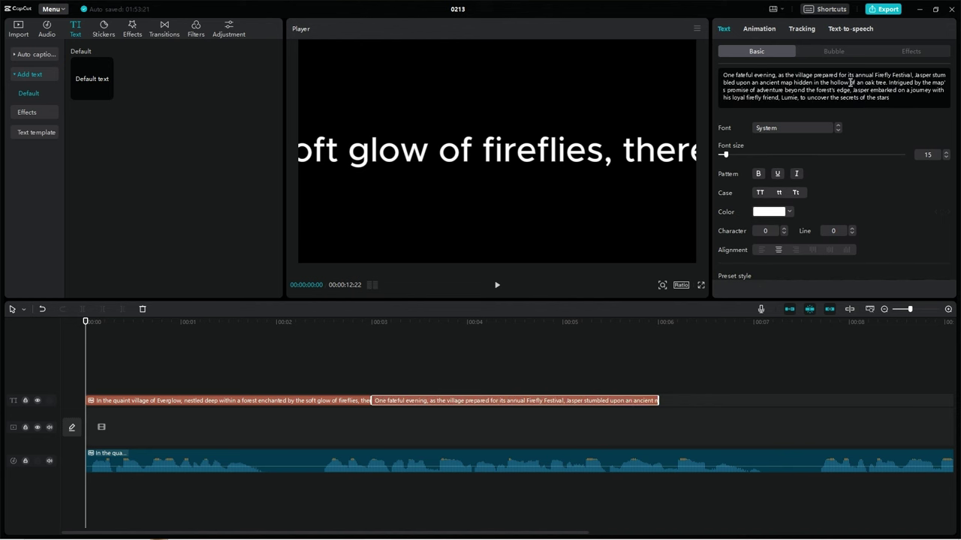
Step: Generate a text-to-speech narration of the second text clip with the Male Scientist voice
left_click(865, 29)
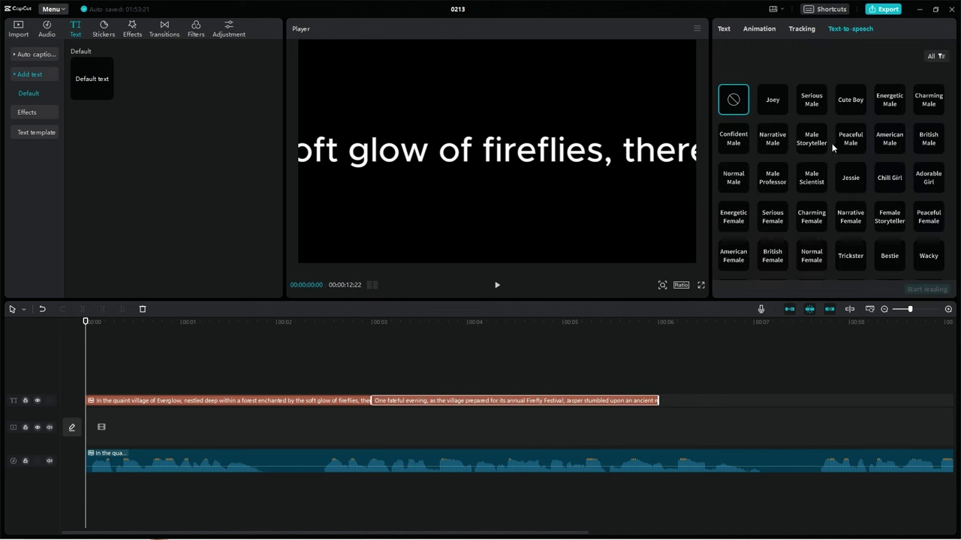
left_click(811, 179)
left_click(927, 289)
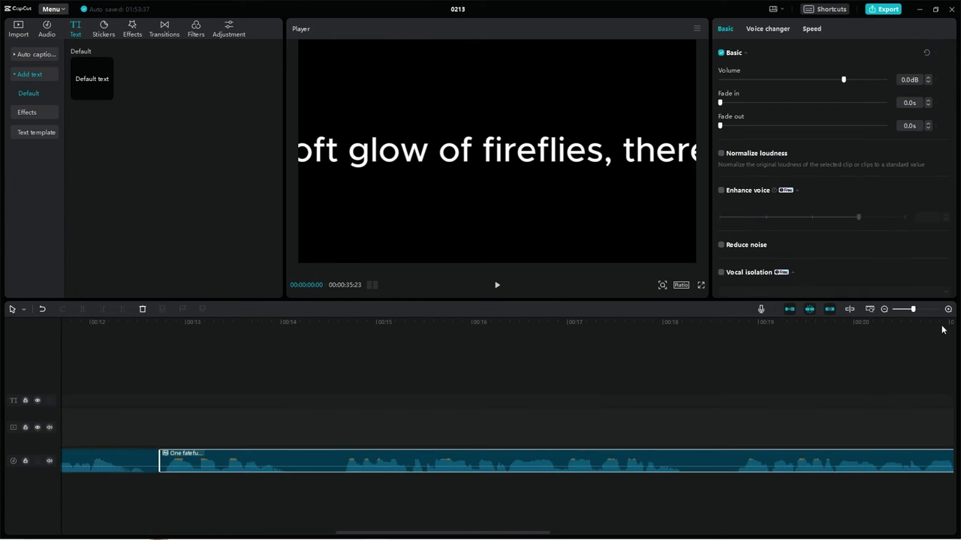
Step: Delete both story text clips from the timeline, keeping only their narration audio
left_click_drag(913, 311, 903, 313)
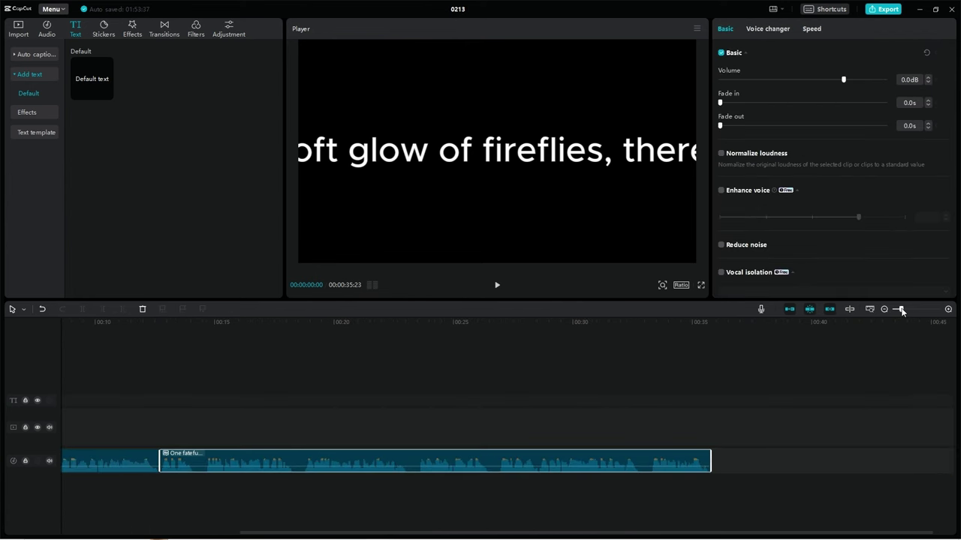
left_click(201, 425)
key("Home")
left_click(116, 402)
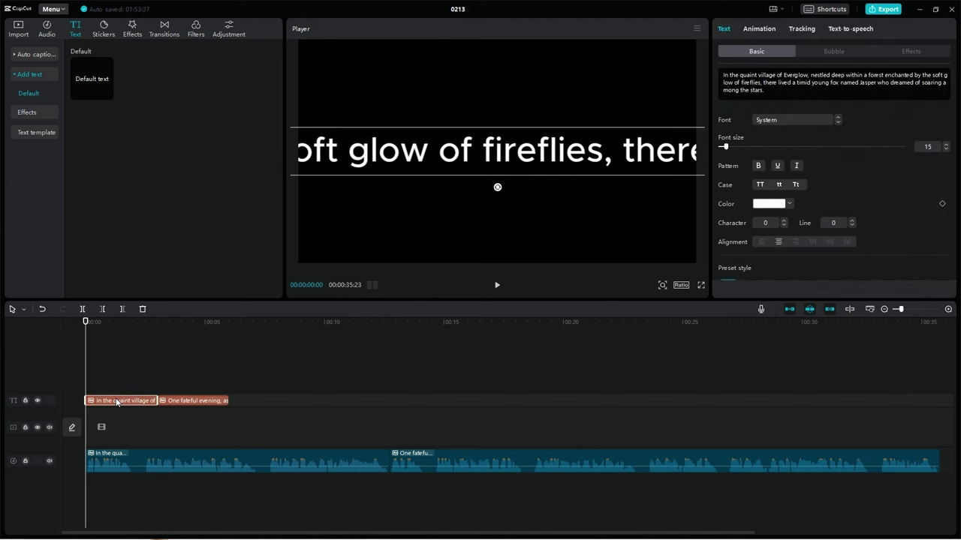
key("Delete")
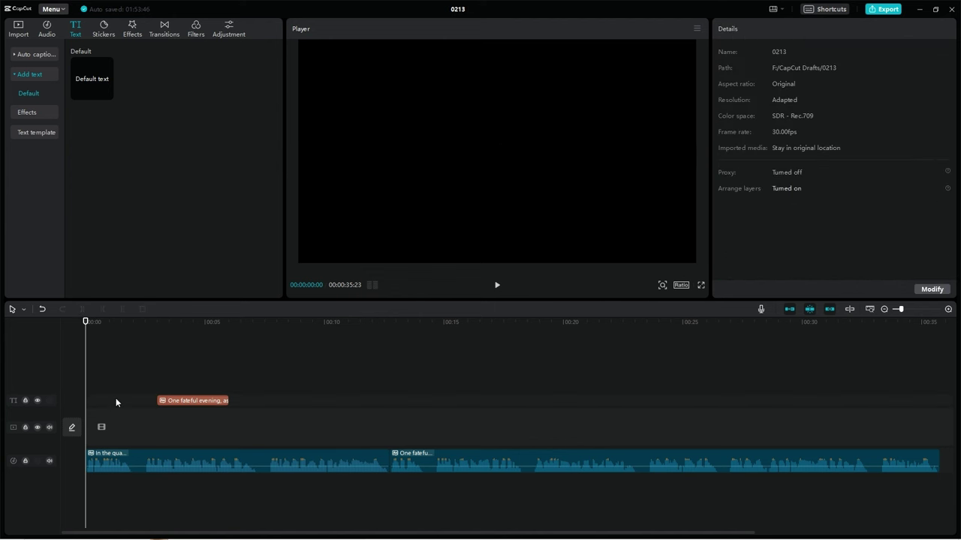
left_click(169, 403)
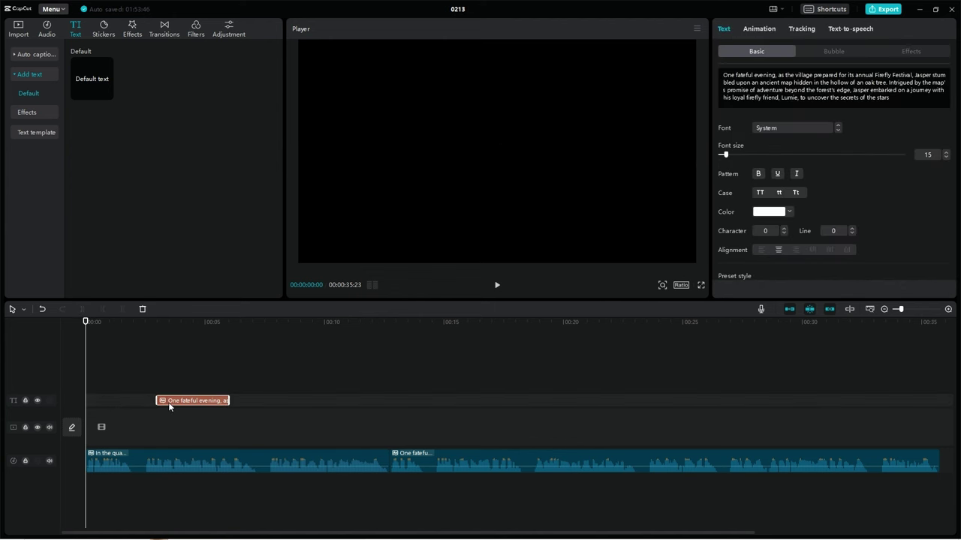
key("Delete")
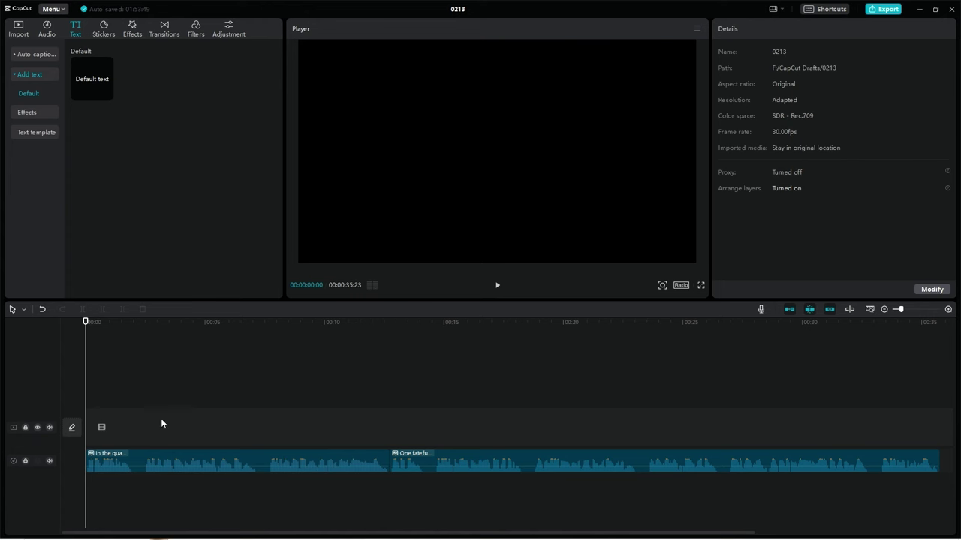
Step: Split the first narration clip at its pauses, starting at 00:00:01:29, and cut out the silent gaps, closing up the remaining audio
left_click_drag(88, 360, 133, 380)
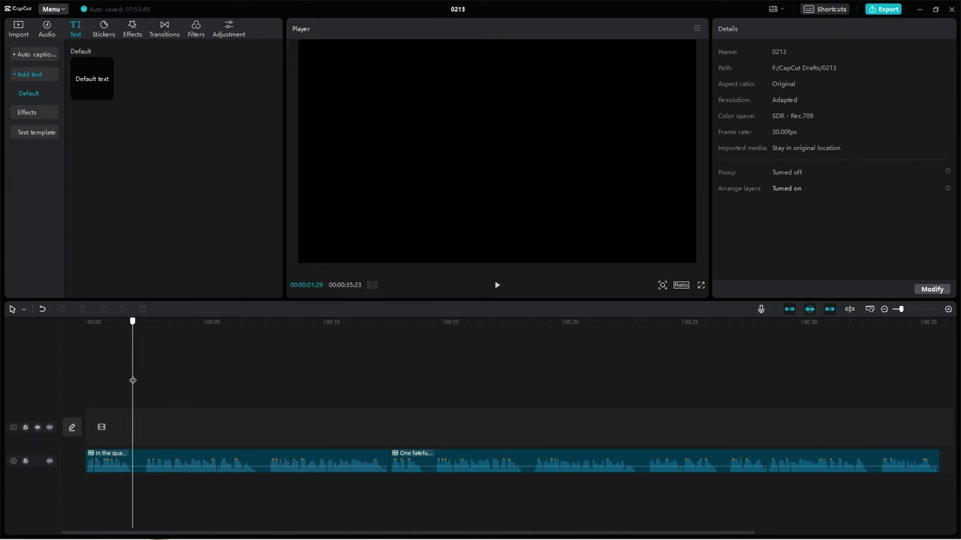
left_click(139, 455)
left_click(83, 309)
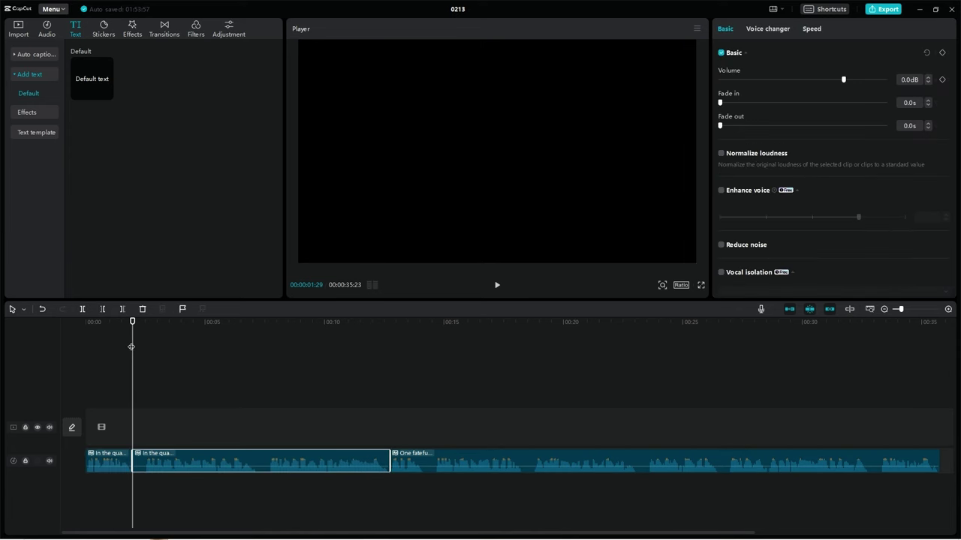
left_click_drag(132, 347, 142, 347)
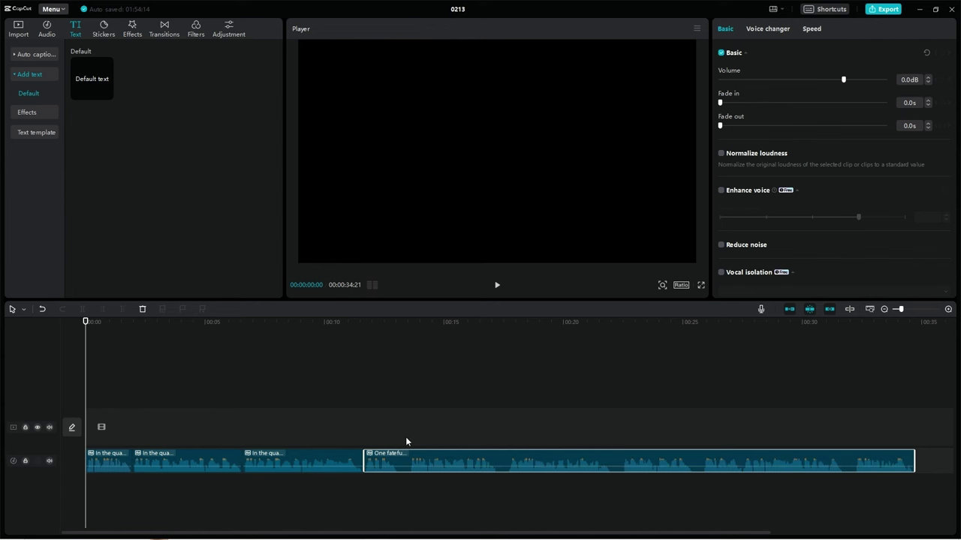
Step: Place the fox video from the imported media at the start of the main video track
left_click(22, 32)
mouse_move(127, 130)
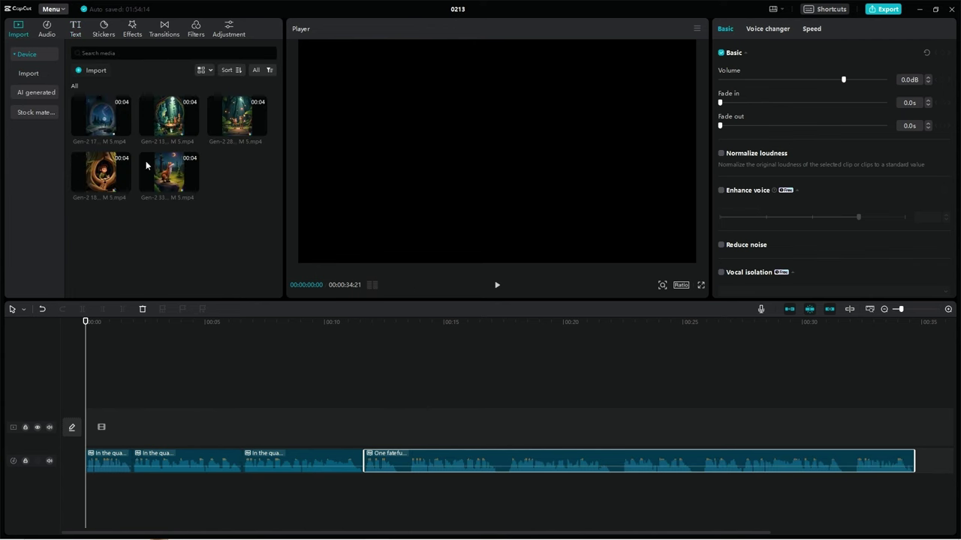
mouse_move(185, 175)
left_click_drag(186, 172, 84, 430)
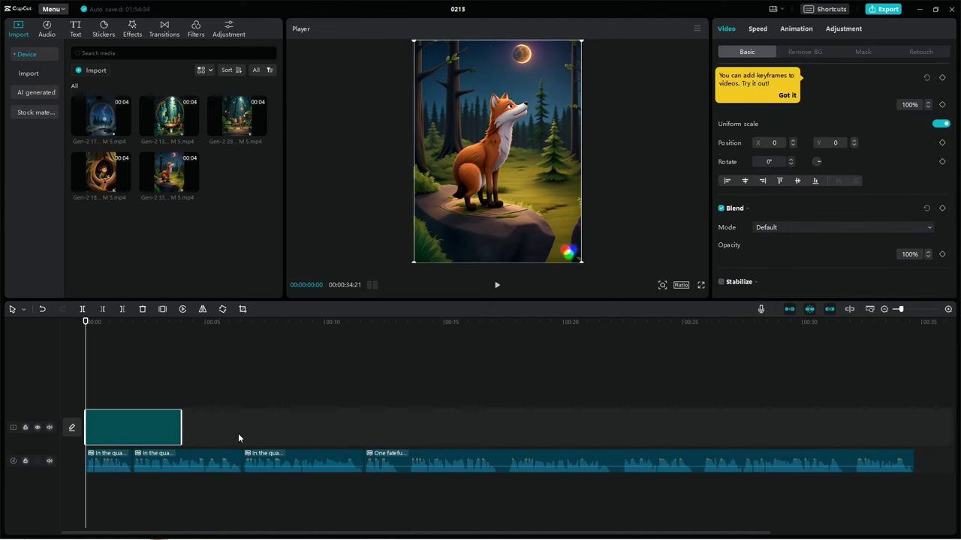
Step: Set the project's aspect ratio to 9:16 and scale the fox clip to about 134% to fill the frame
left_click(679, 286)
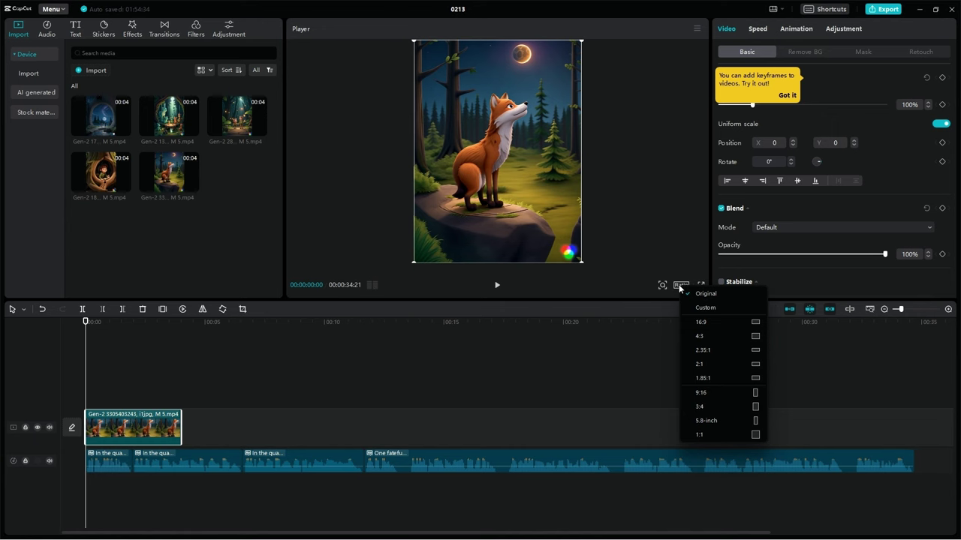
left_click(715, 394)
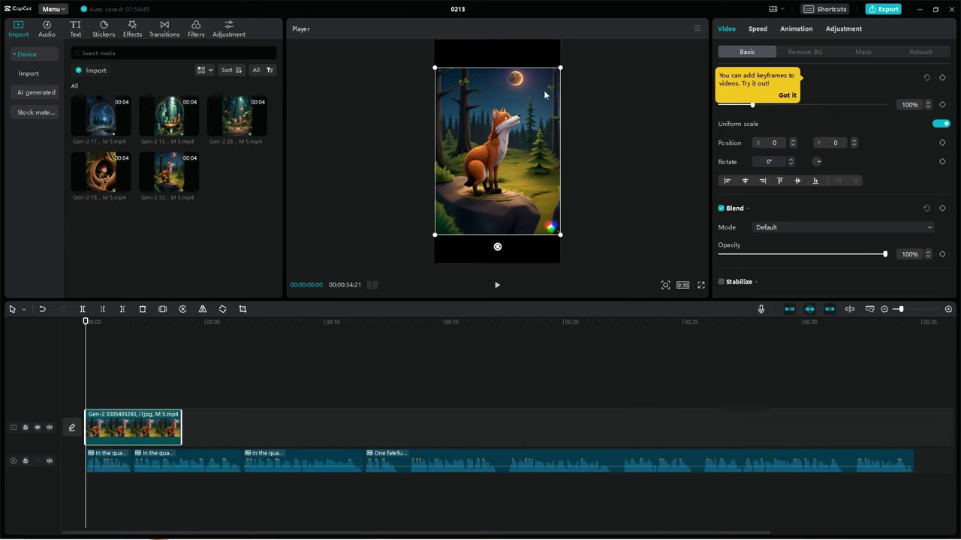
left_click_drag(559, 68, 574, 23)
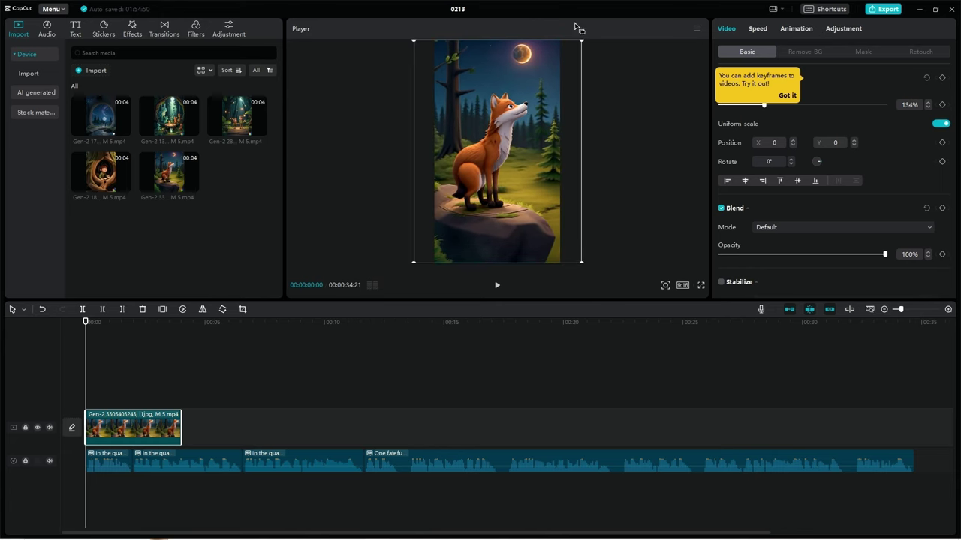
left_click(628, 175)
left_click(143, 425)
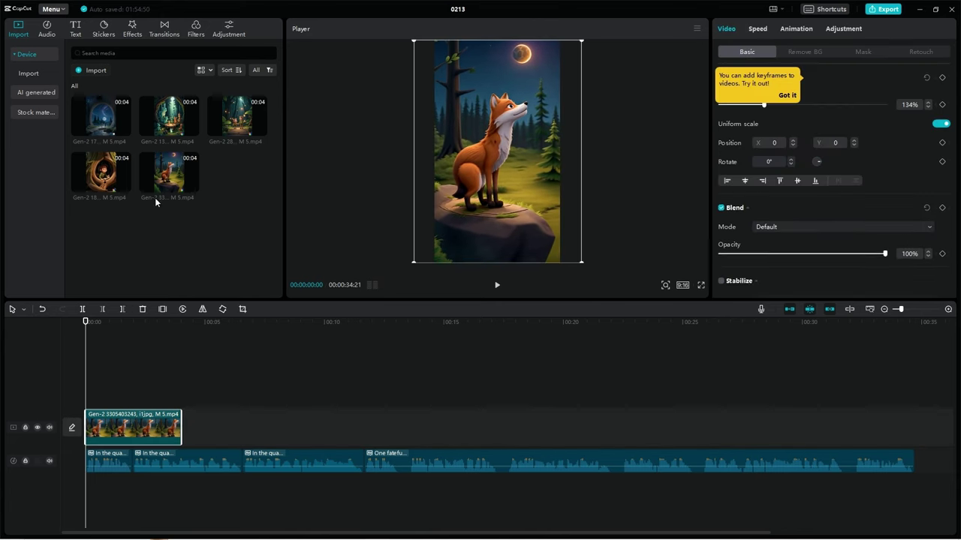
Step: Append the tree-hollow boy, forest path, animal gathering and moonlit arch videos after the fox clip, in that order
left_click_drag(180, 181, 181, 420)
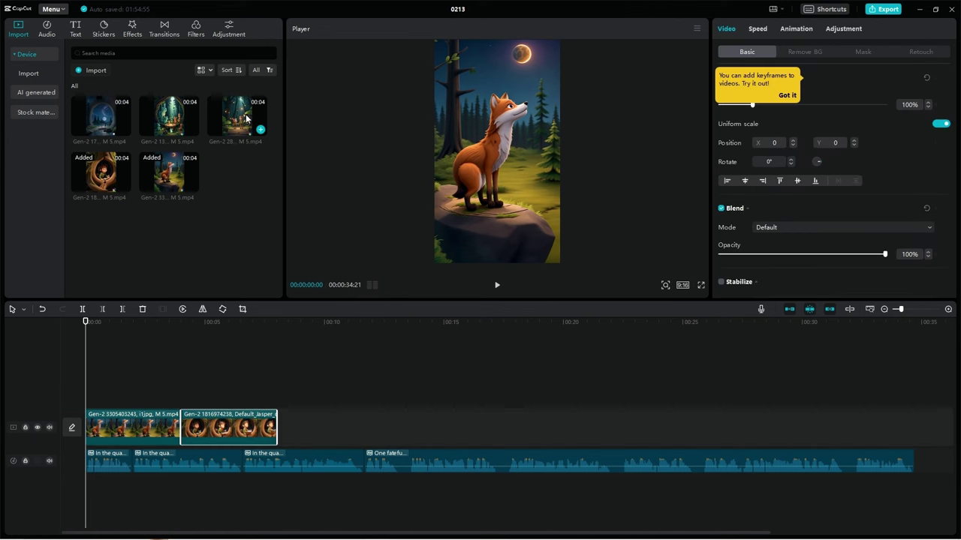
left_click_drag(248, 119, 286, 422)
mouse_move(118, 126)
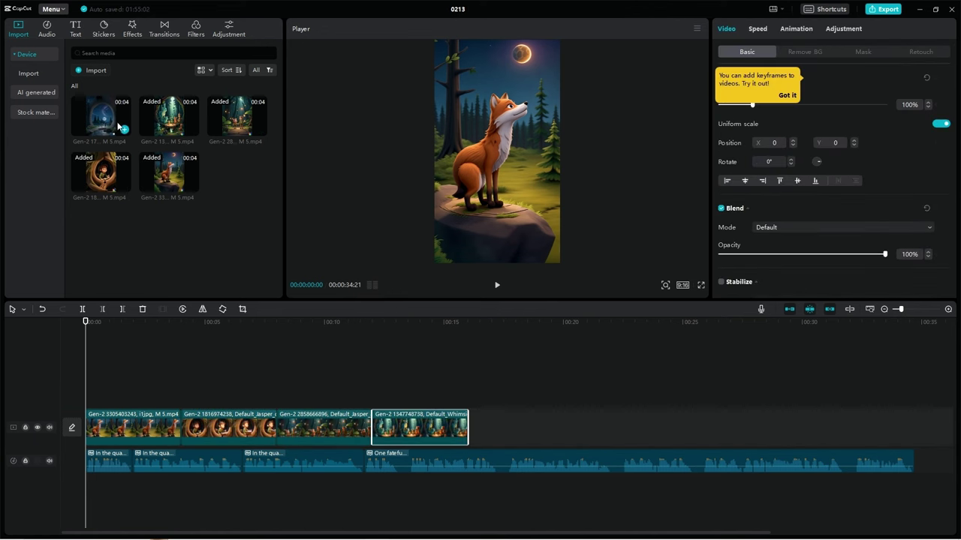
left_click_drag(117, 126, 465, 426)
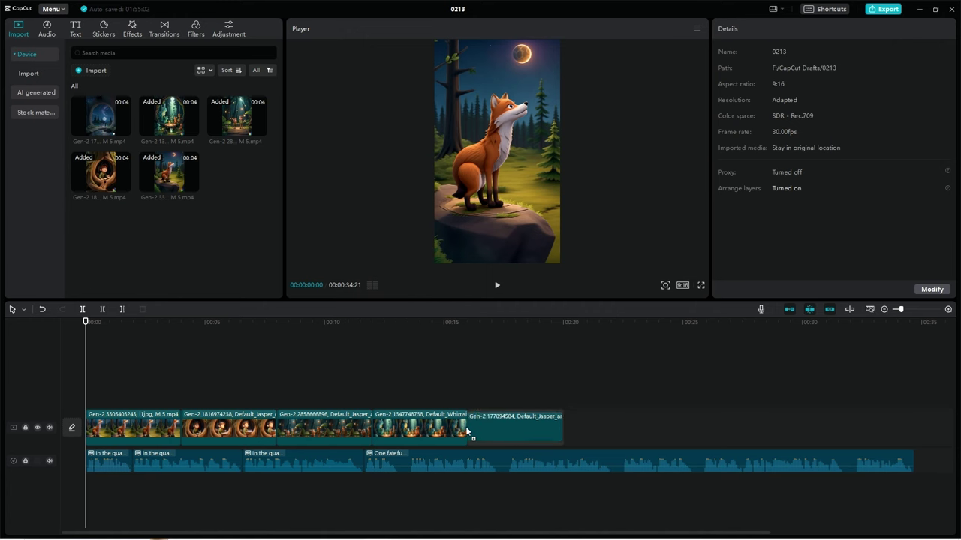
Step: Append a second copy of the moonlit arch video at 00:00:20:00 and trim it and the narration to end at 00:00:22:01
left_click_drag(85, 345, 563, 386)
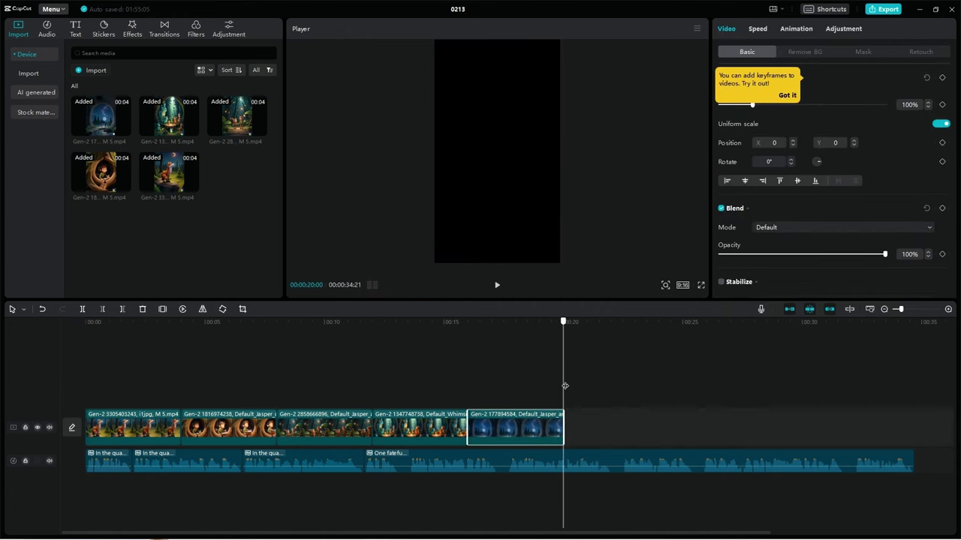
left_click_drag(120, 128, 563, 420)
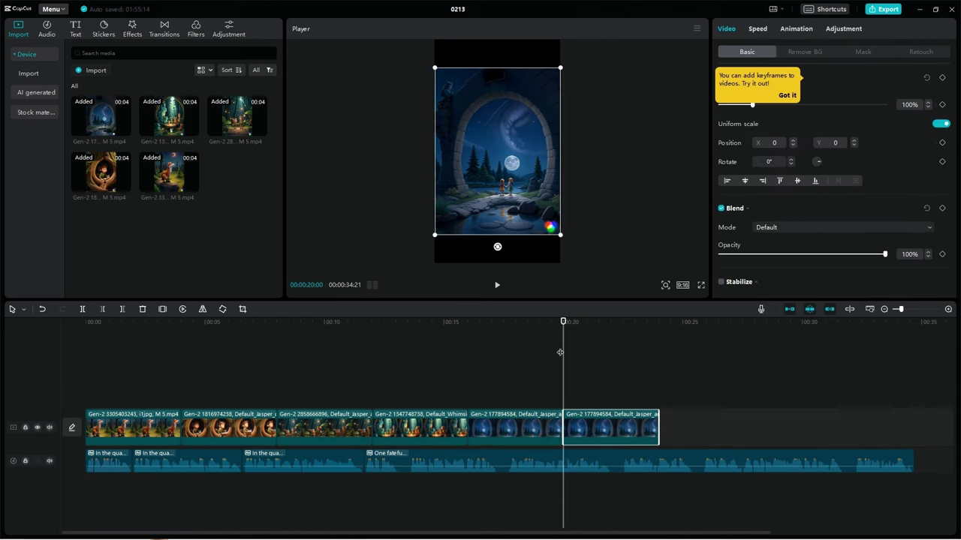
left_click_drag(564, 352, 612, 382)
left_click(122, 309)
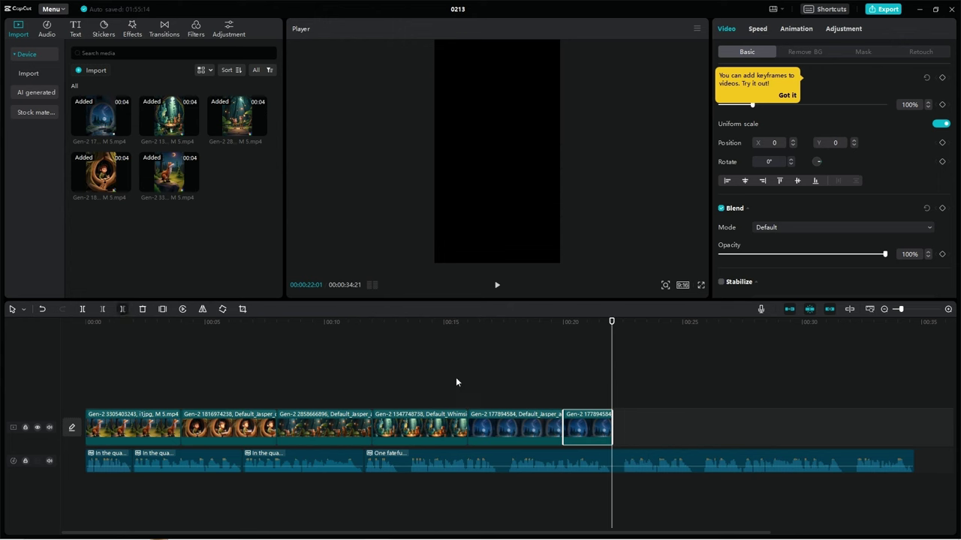
left_click(119, 312)
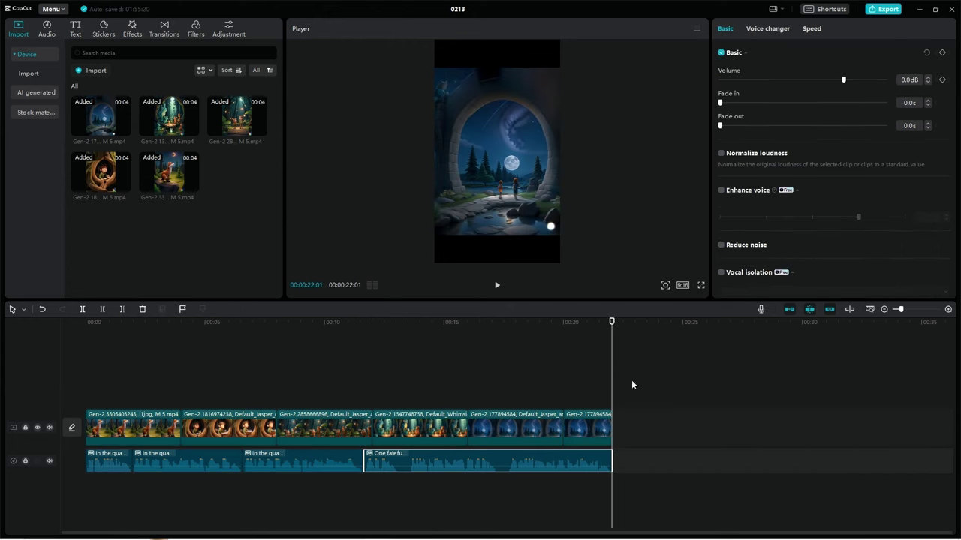
Step: Scale each remaining video clip after the fox clip to about 134% so it fills the 9:16 frame
key("Home")
left_click_drag(86, 339, 200, 345)
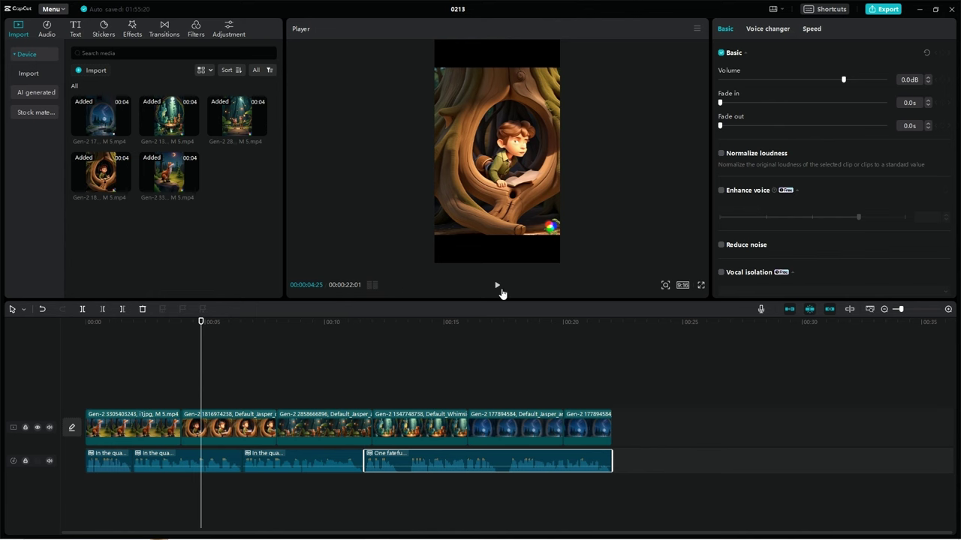
left_click(515, 217)
left_click_drag(559, 234, 582, 262)
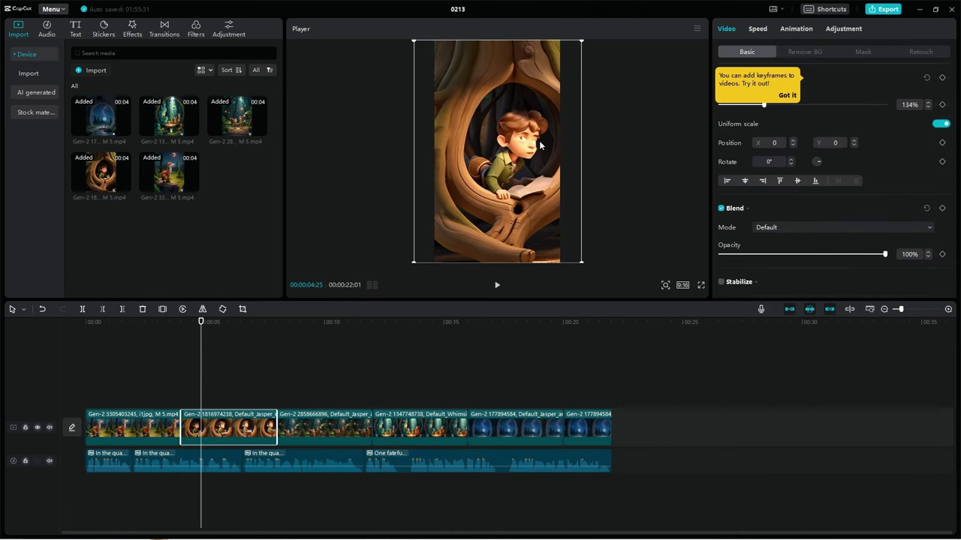
left_click_drag(199, 345, 338, 351)
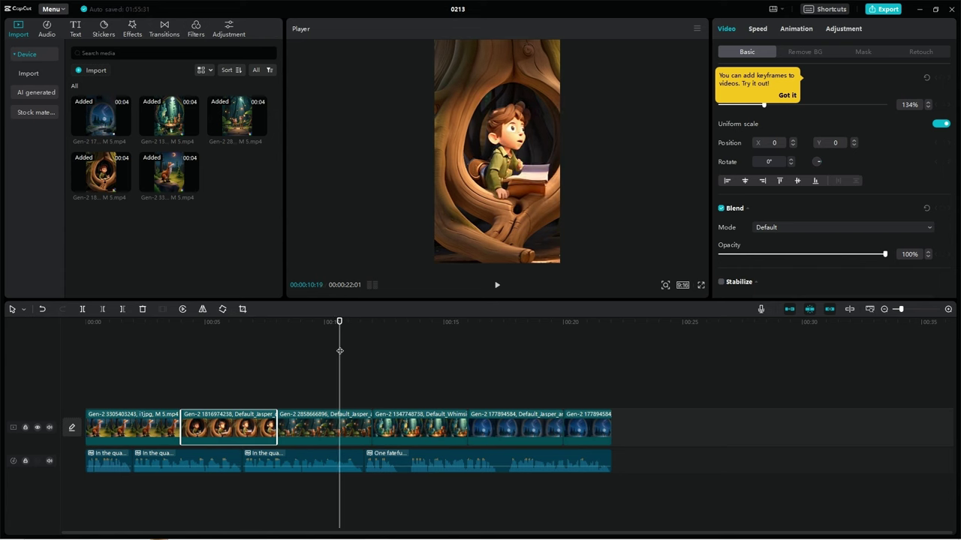
left_click(340, 428)
left_click(419, 428)
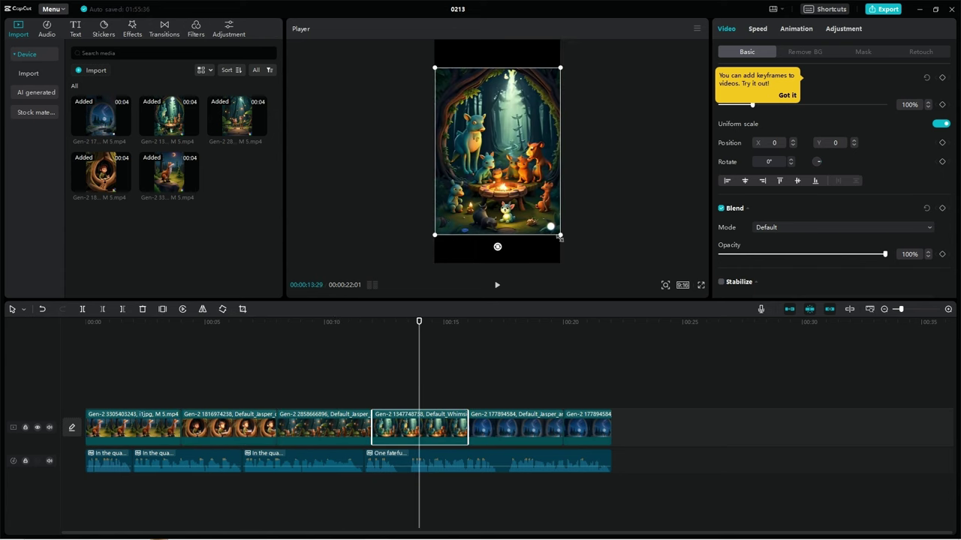
left_click(587, 428)
left_click_drag(510, 333, 38, 355)
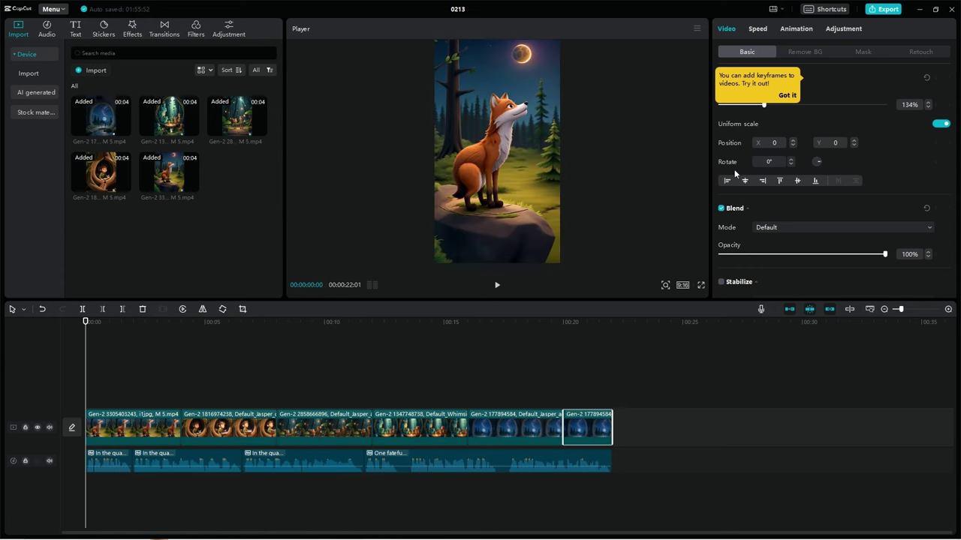
Step: Generate automatic captions for the narration with English as the spoken language
left_click(75, 30)
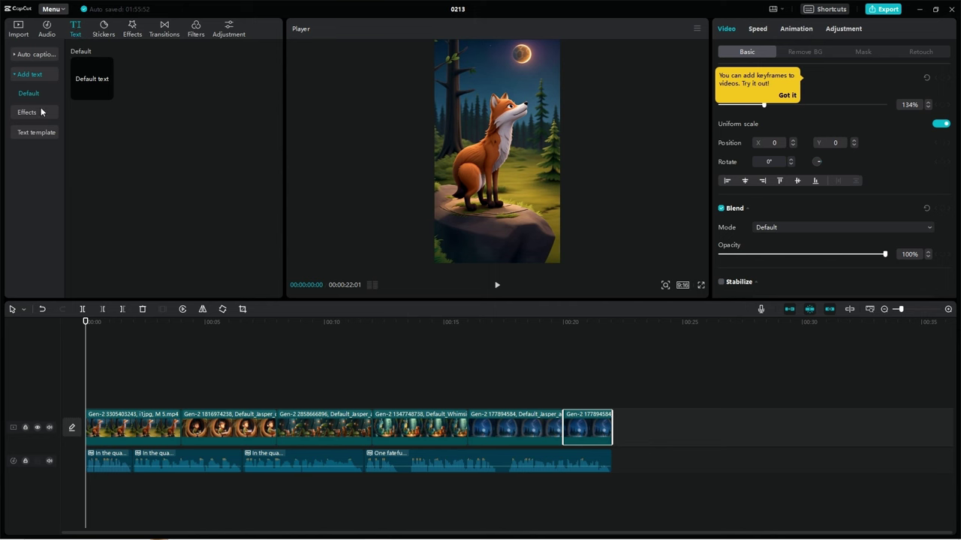
left_click(37, 55)
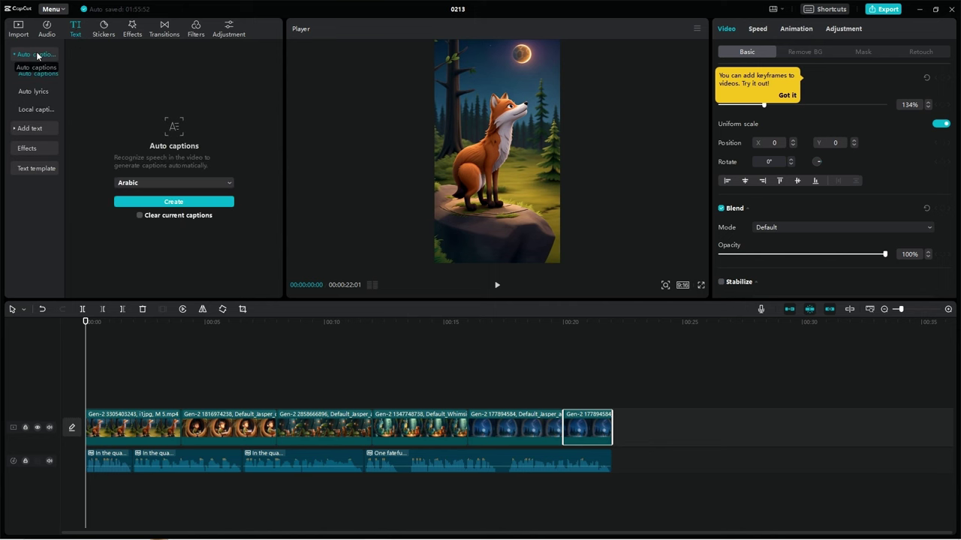
left_click(166, 186)
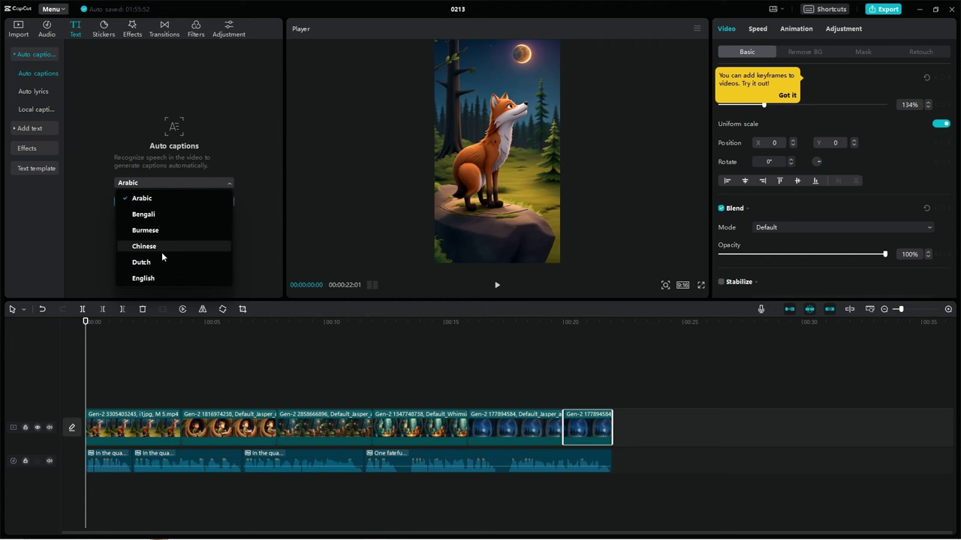
left_click(150, 277)
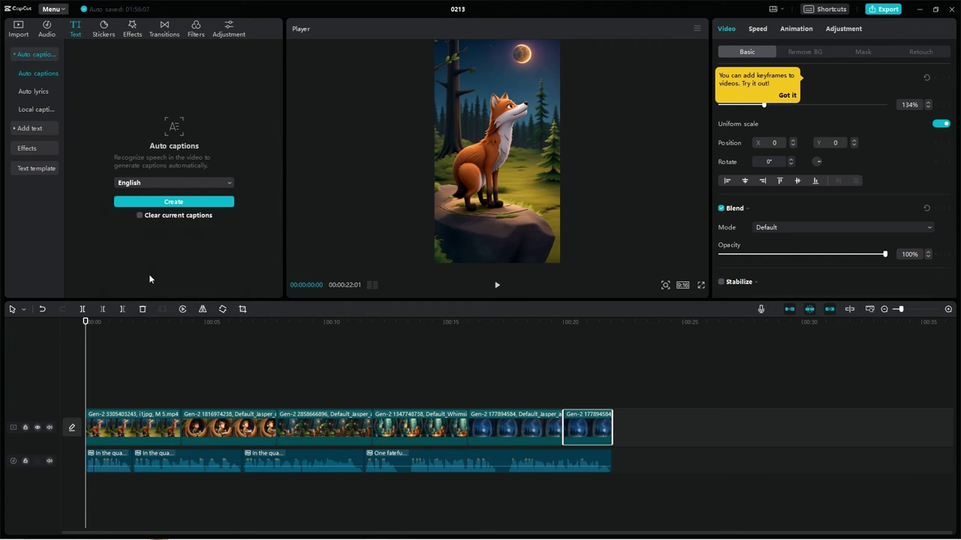
left_click(175, 203)
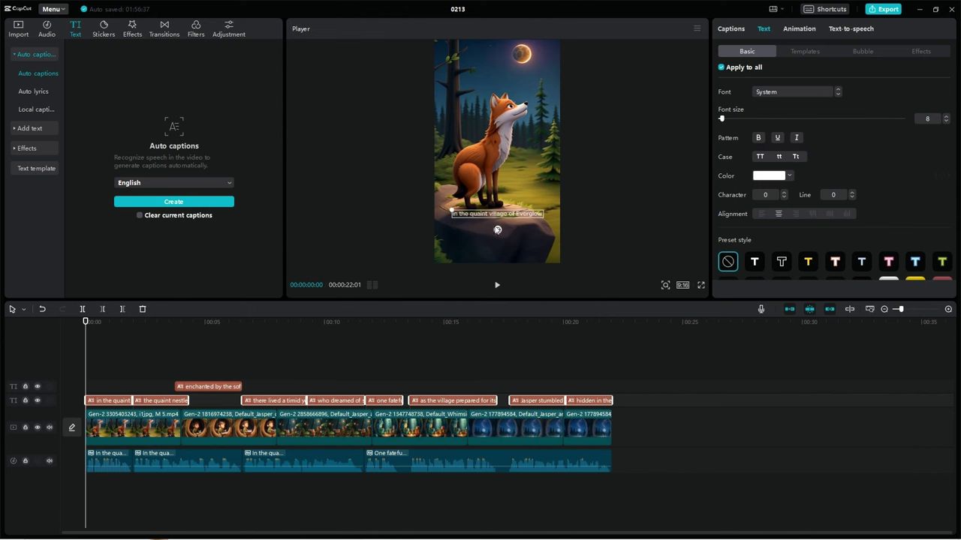
Step: Browse the available video effects for one that suits the story video
left_click(27, 148)
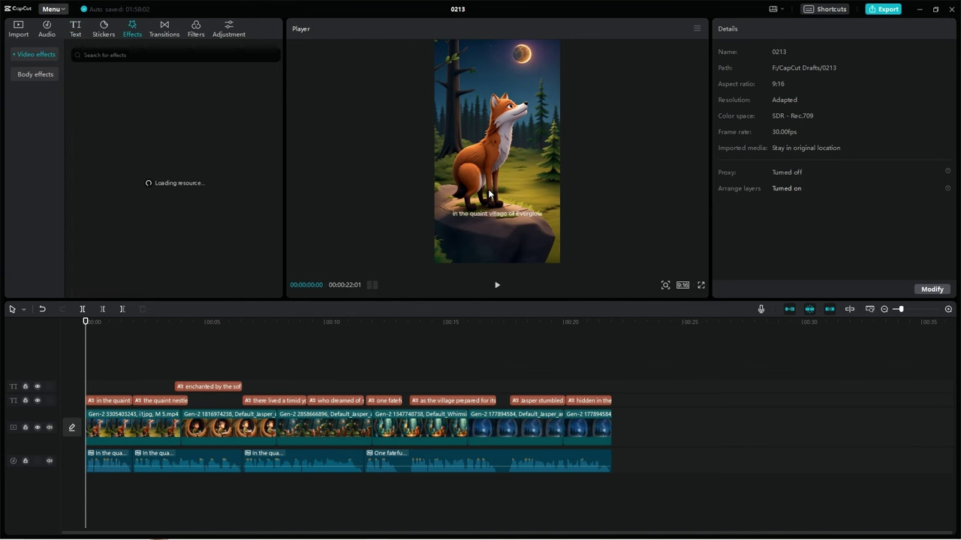
scroll(200, 191, "down", 5)
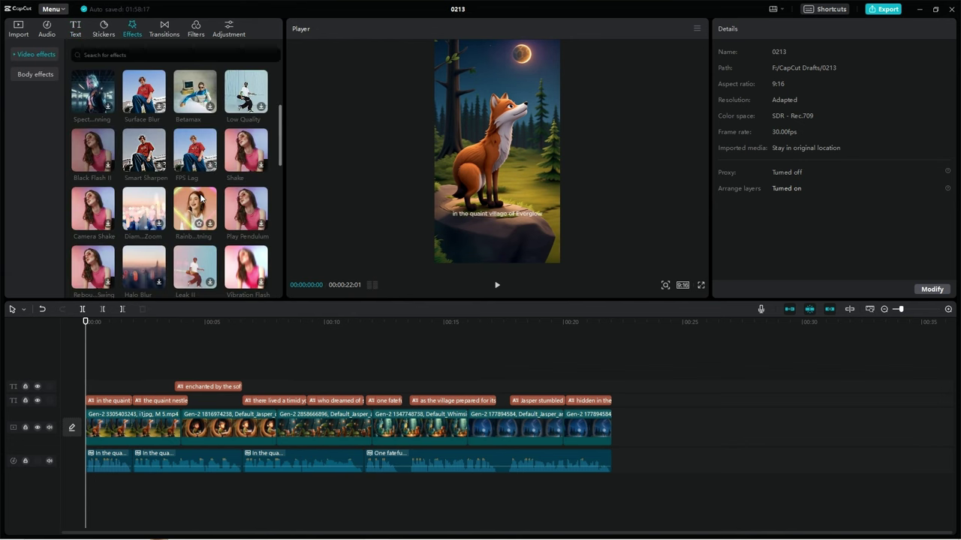
scroll(201, 197, "down", 3)
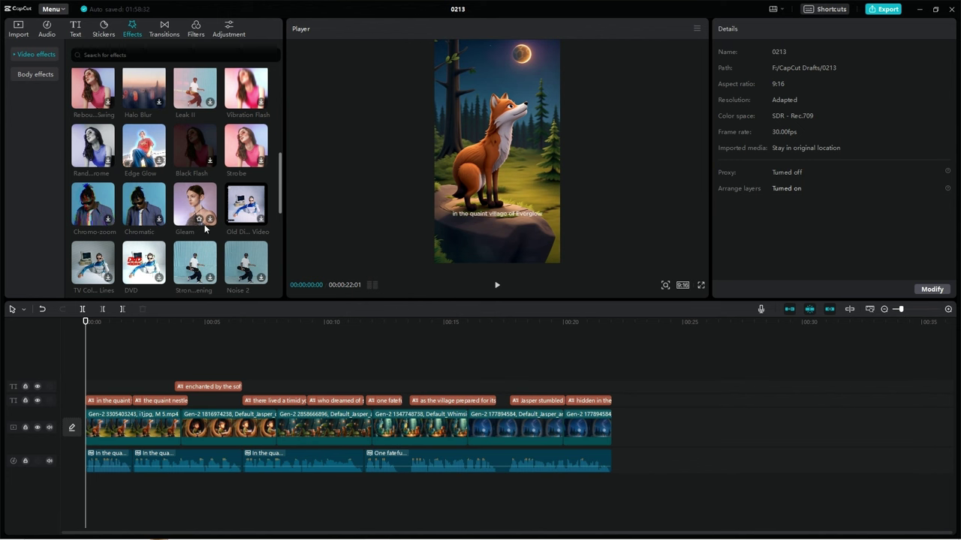